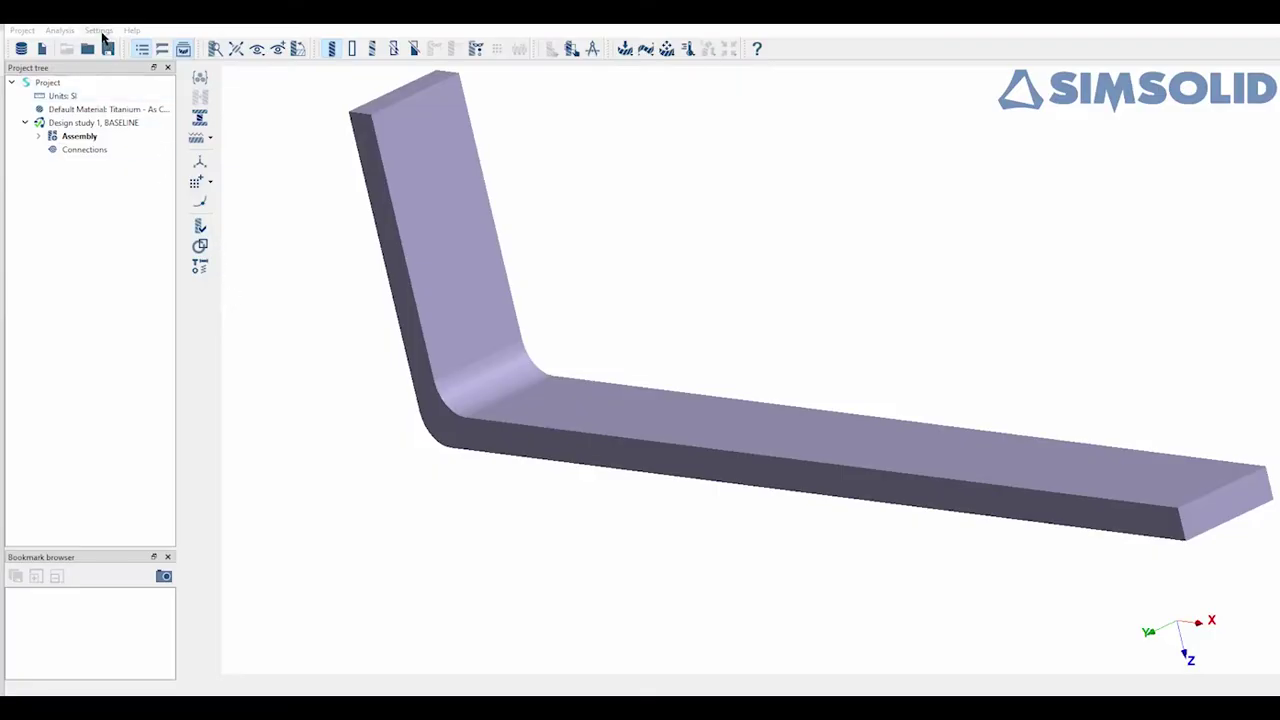
- Open the current material database for editing, check generic Steel's thermal conductivity and specific heat capacity, and save the database
left_click(100, 31)
left_click(127, 95)
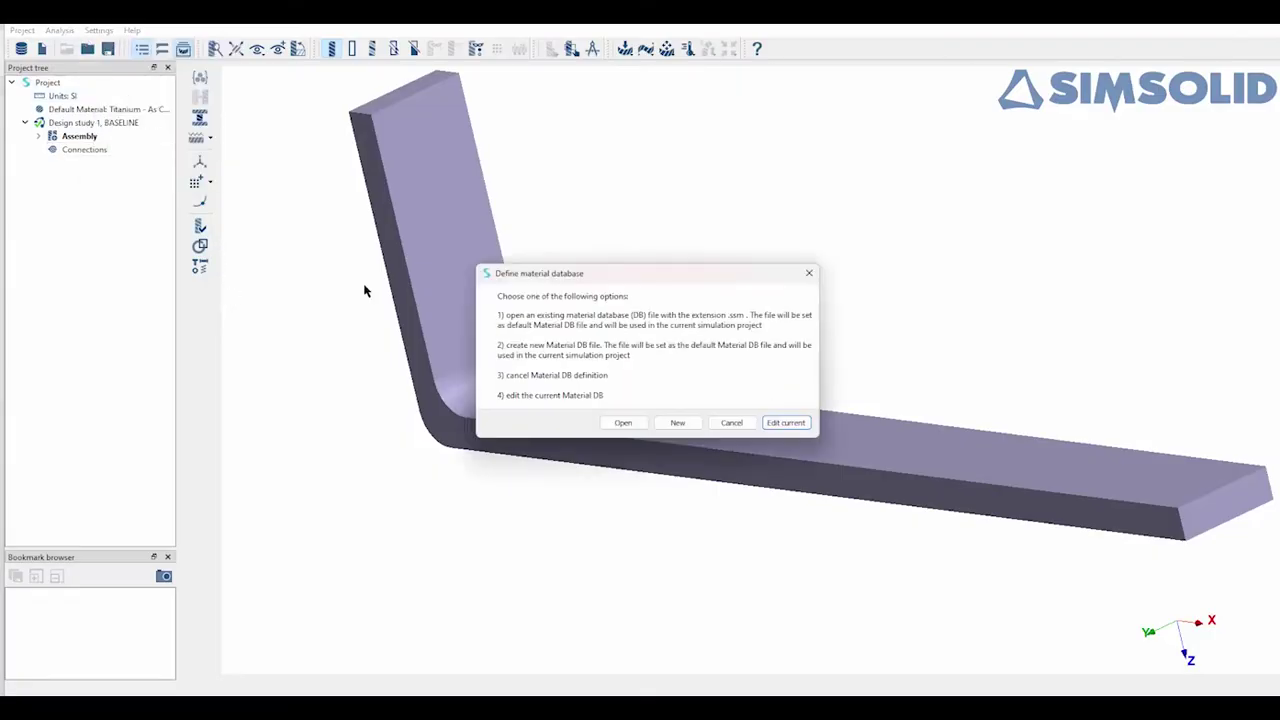
left_click(783, 426)
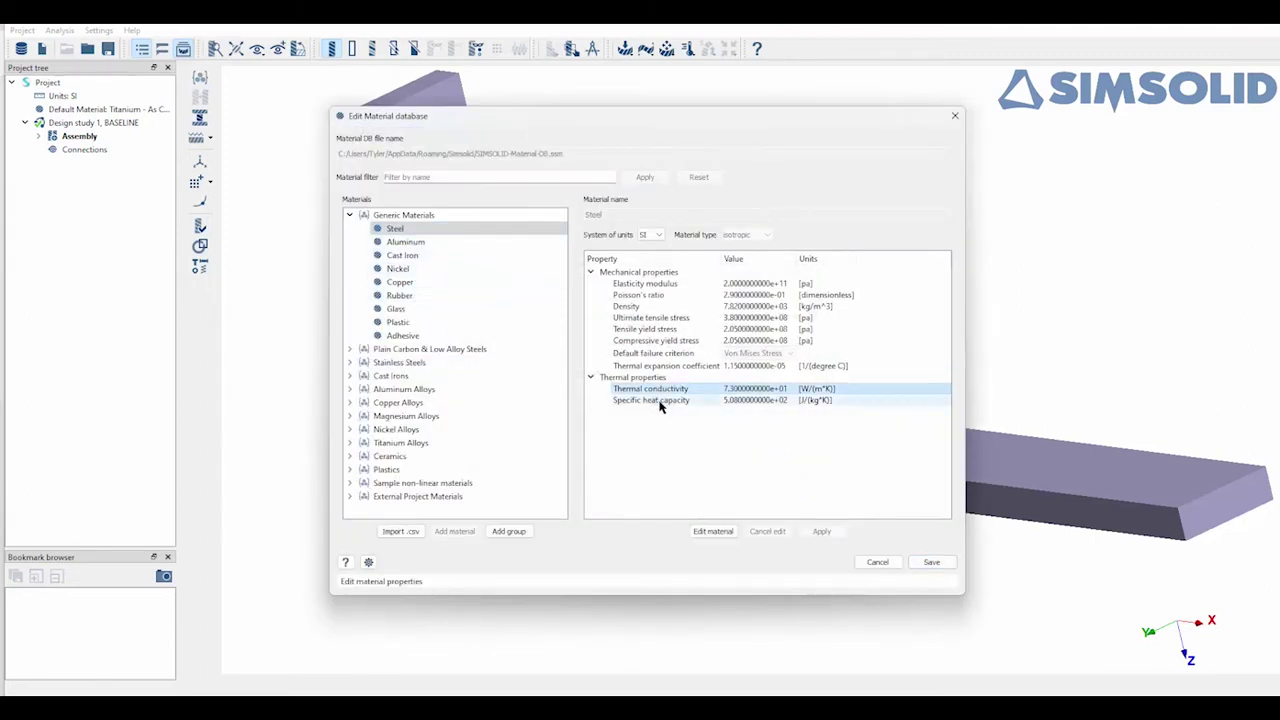
left_click(738, 389)
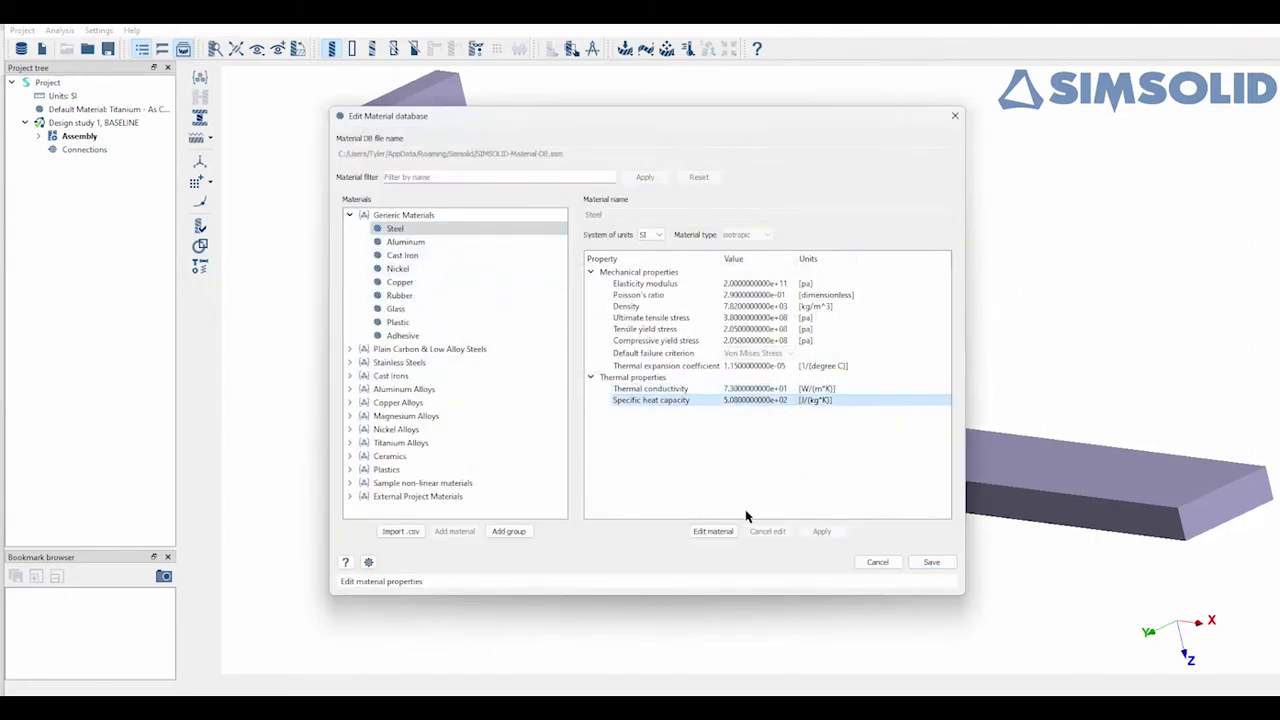
left_click(718, 531)
left_click(820, 530)
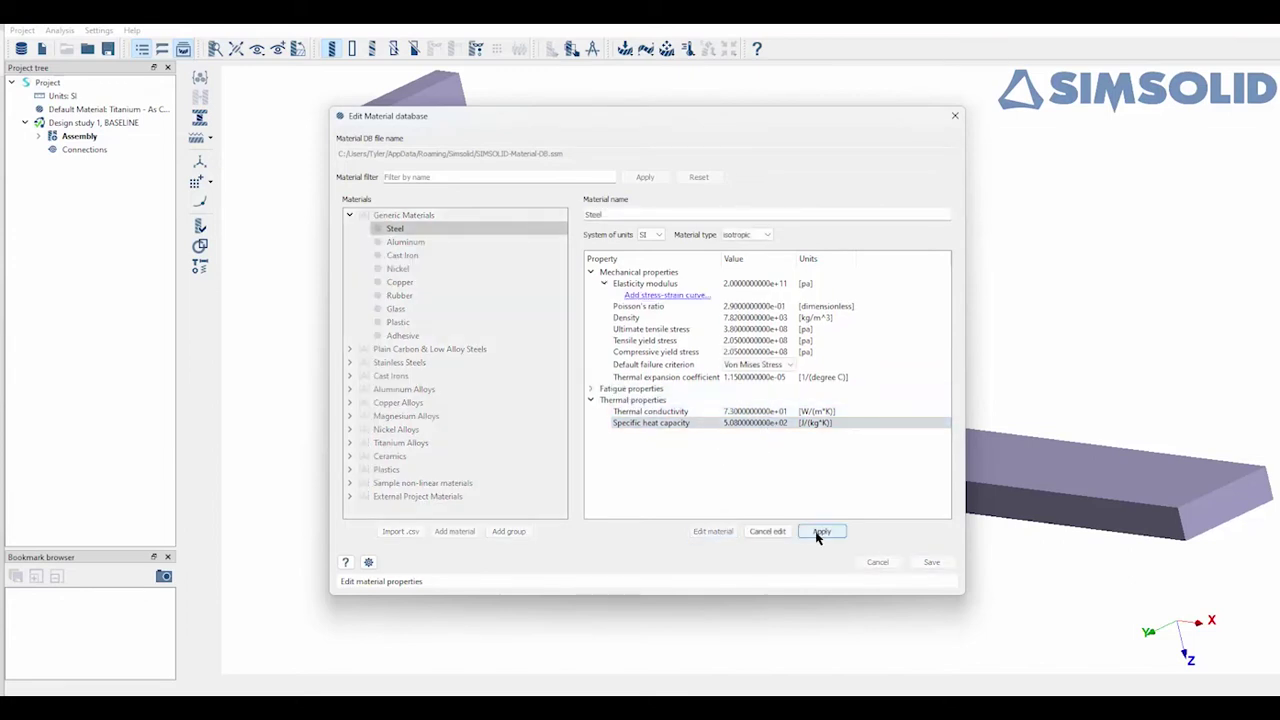
left_click(933, 562)
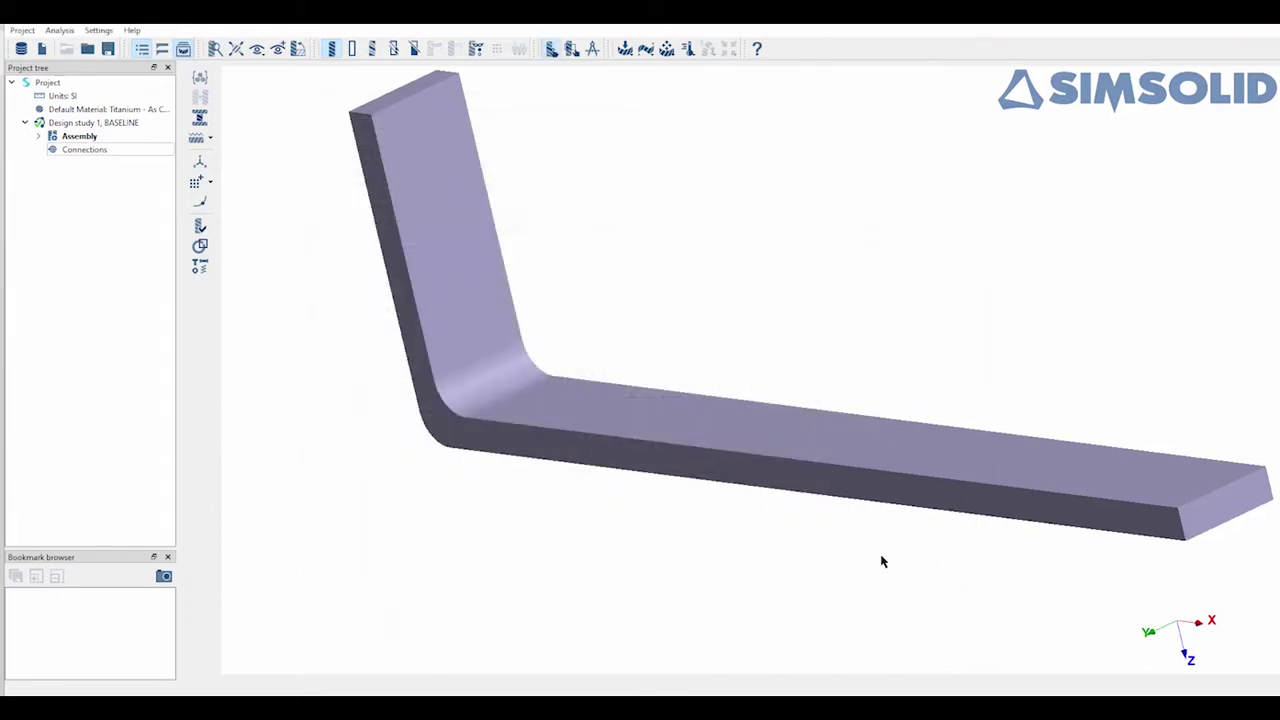
- Apply the generic Steel material to all parts of the assembly
left_click(198, 80)
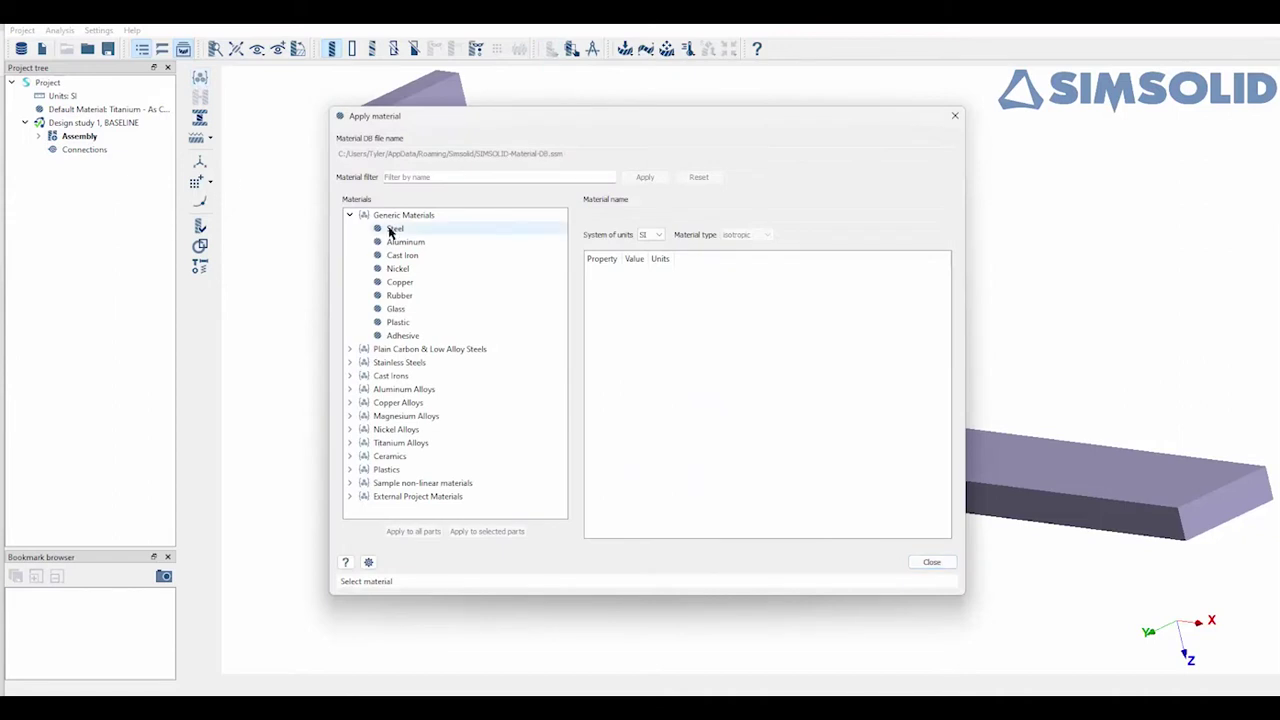
left_click(392, 230)
left_click(415, 531)
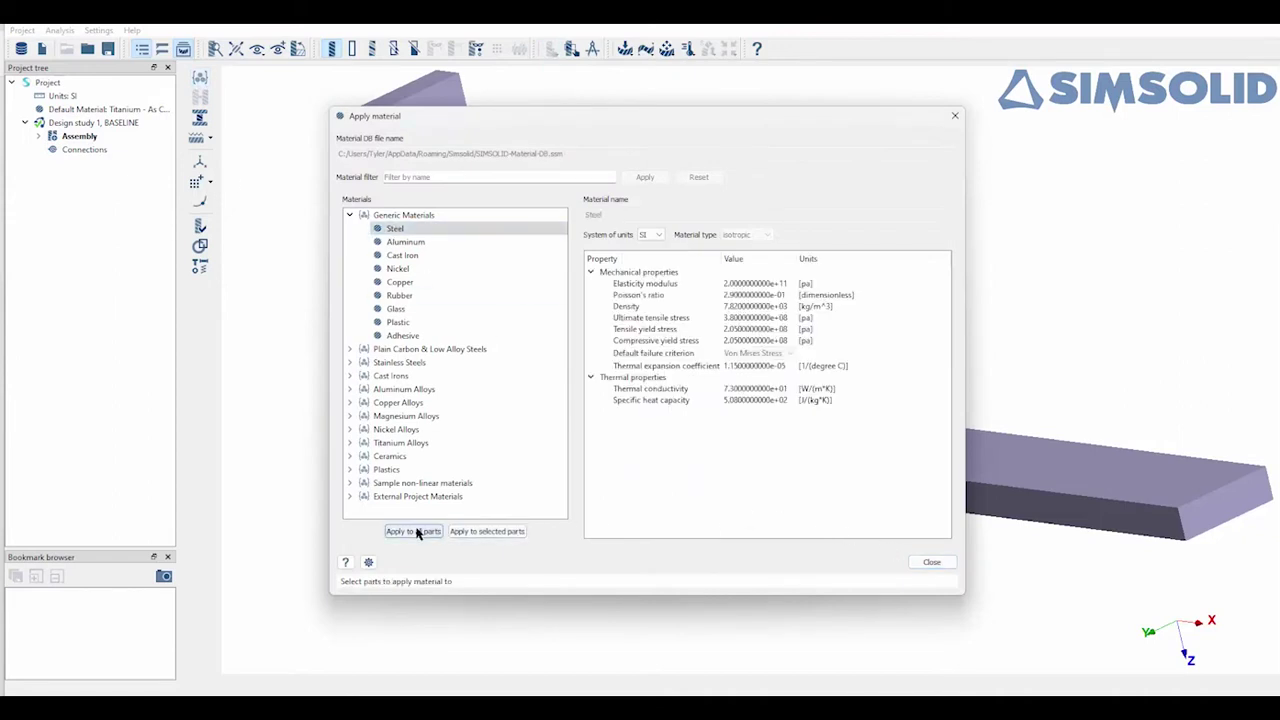
left_click(931, 562)
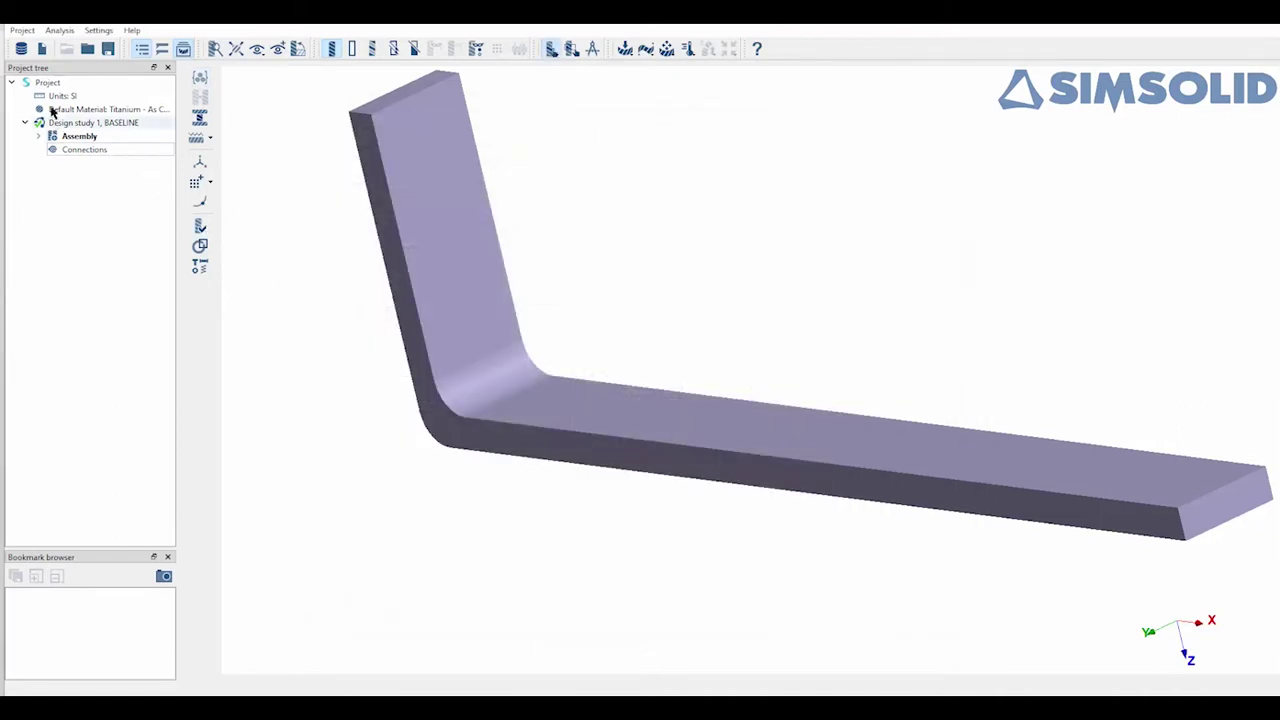
- Create a thermal transient analysis in the current design study
left_click(59, 30)
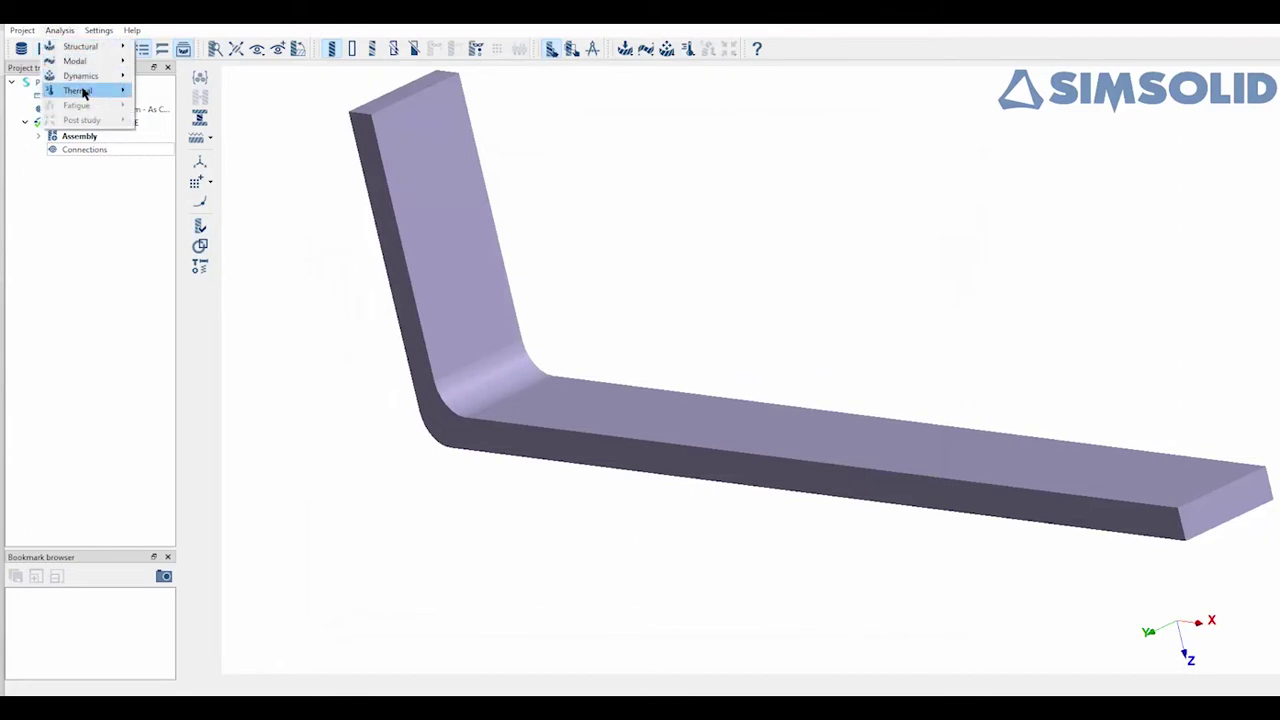
mouse_move(83, 93)
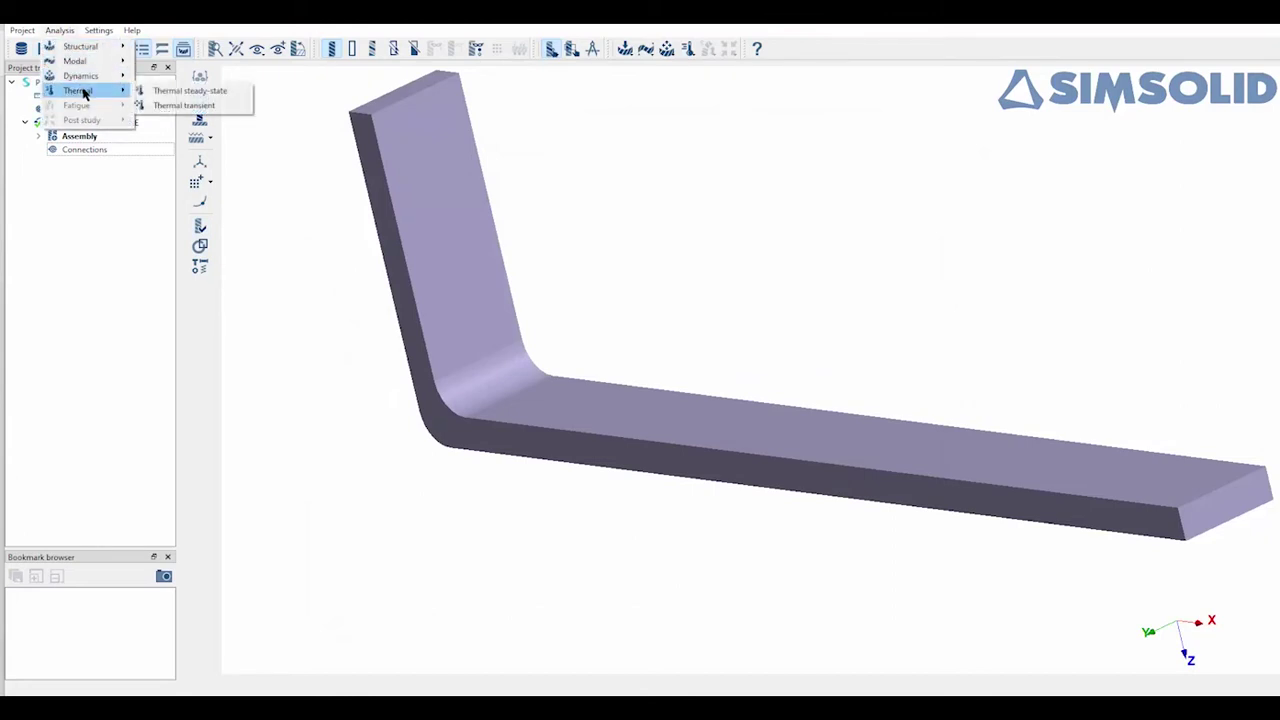
left_click(161, 108)
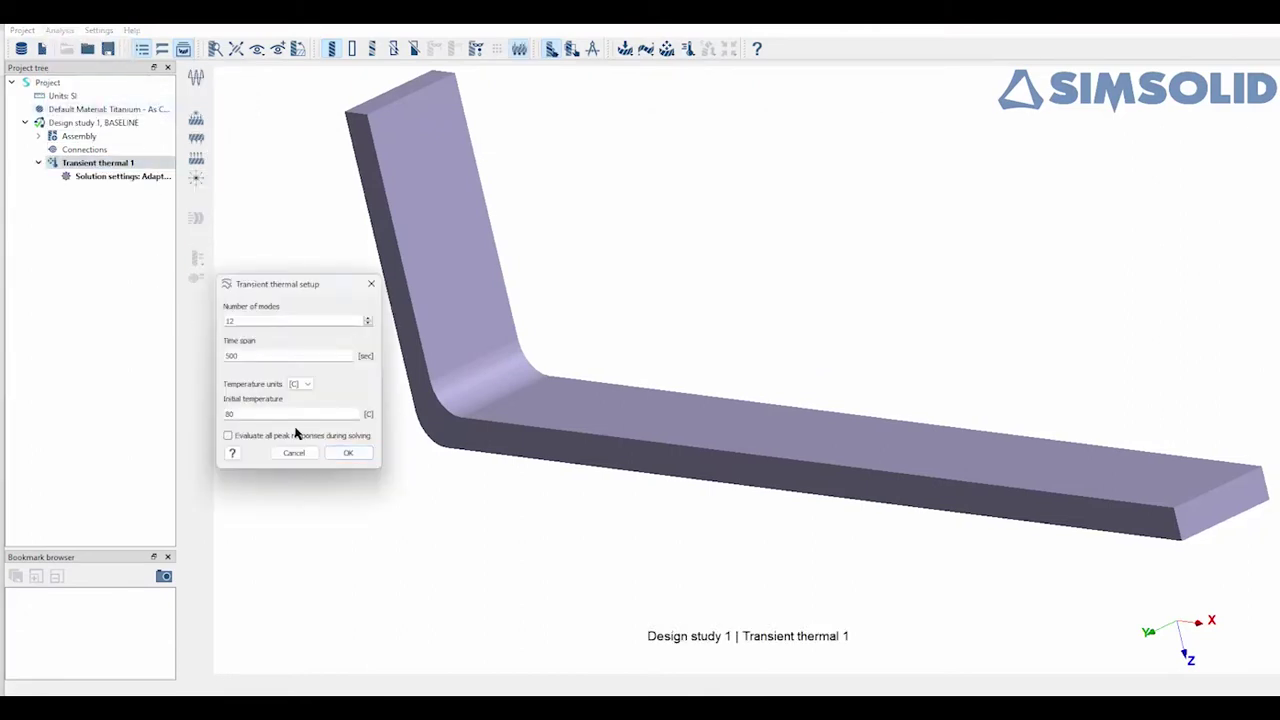
- Configure the transient thermal setup with 12 modes, a 500 s time span and an initial temperature of 80 °C
left_click(271, 321)
left_click(303, 384)
left_click(305, 404)
left_click_drag(286, 414, 183, 405)
type("8")
left_click(350, 455)
left_click(350, 454)
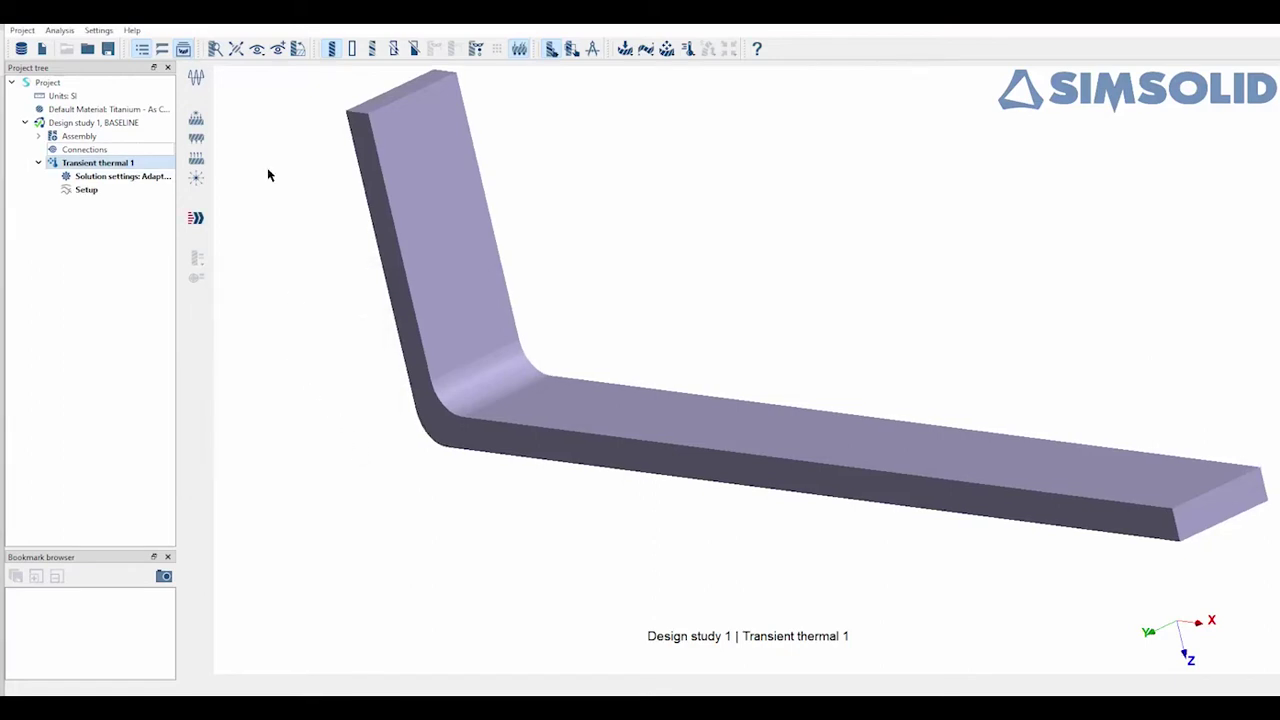
- Add a time function to the transient analysis using the standard Uniform function type
left_click(196, 78)
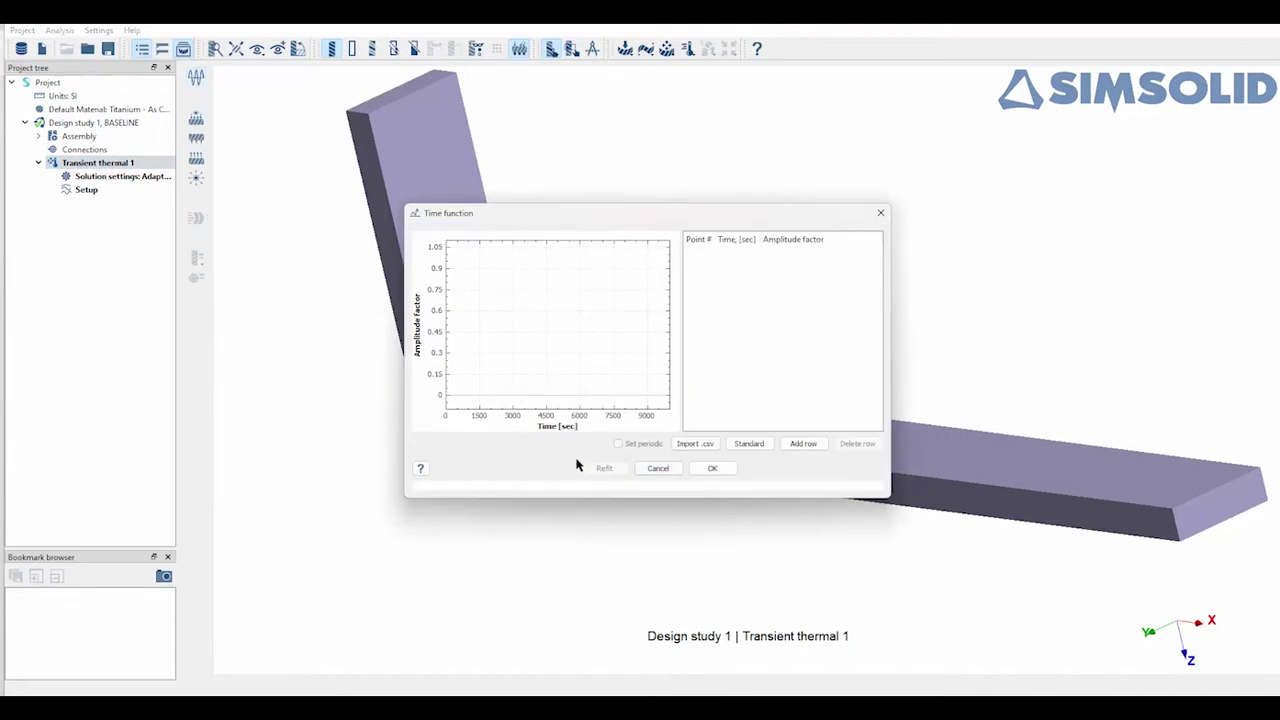
left_click(750, 444)
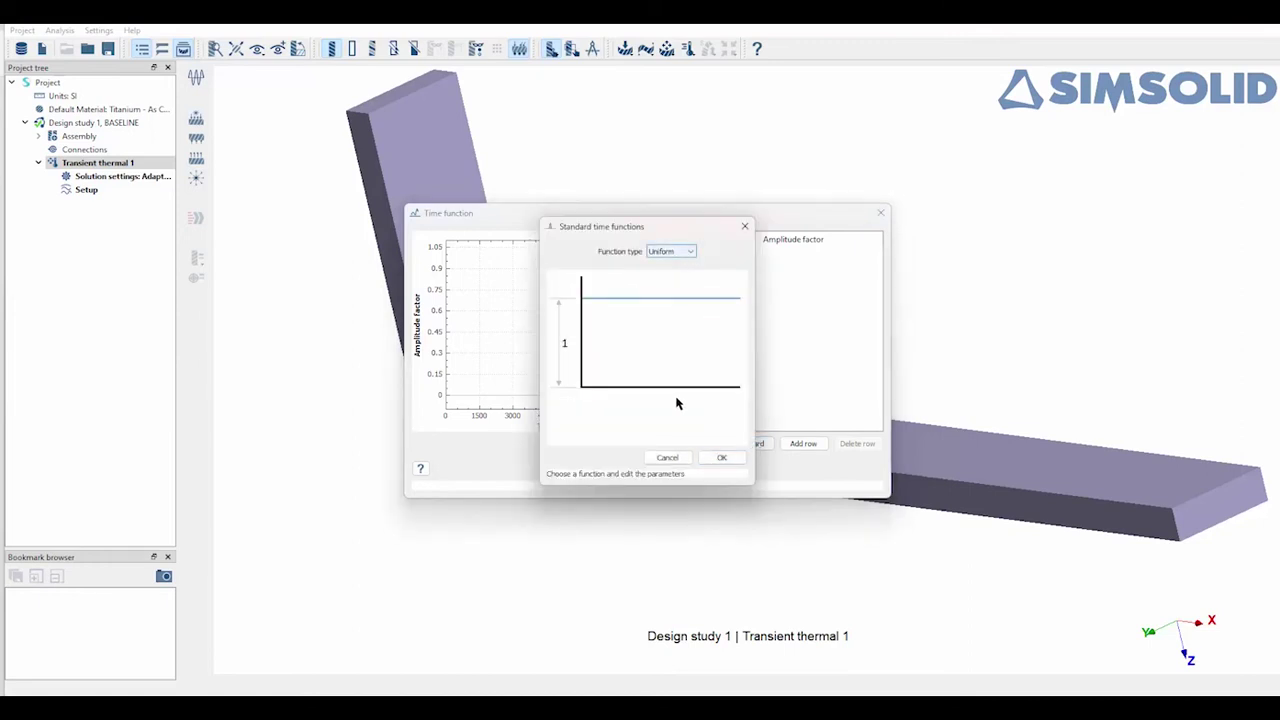
left_click(718, 457)
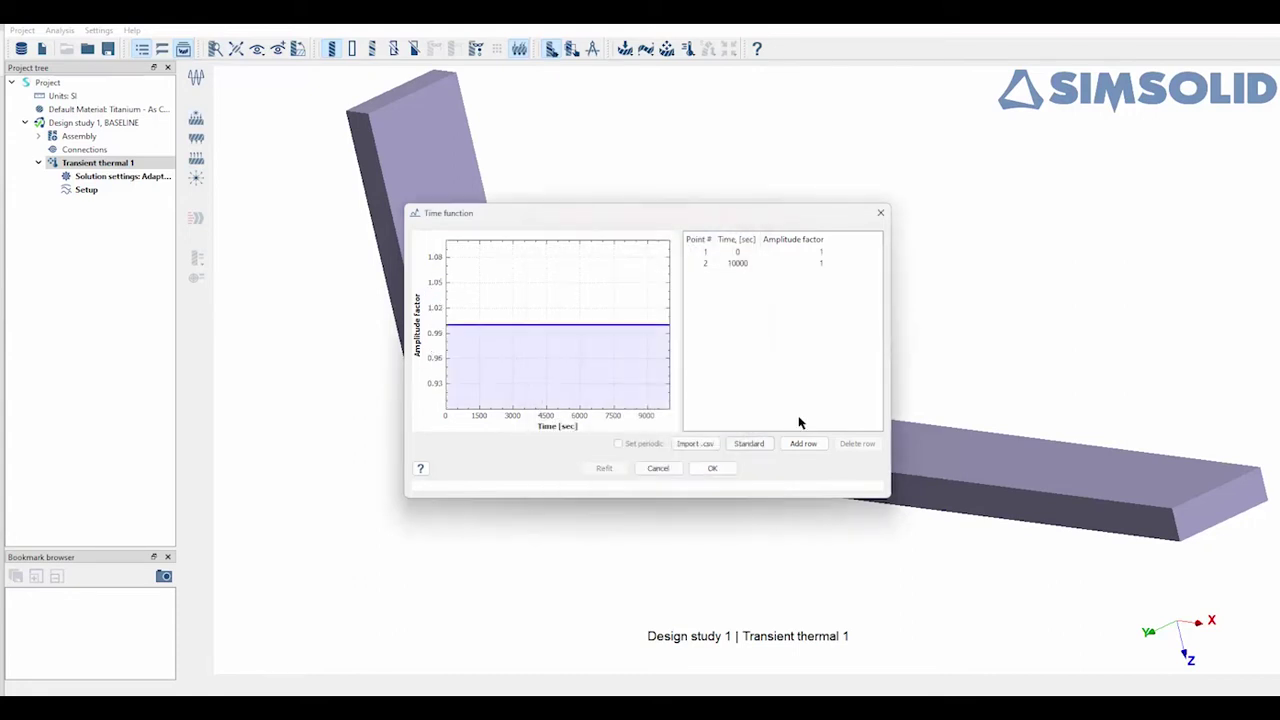
left_click(741, 265)
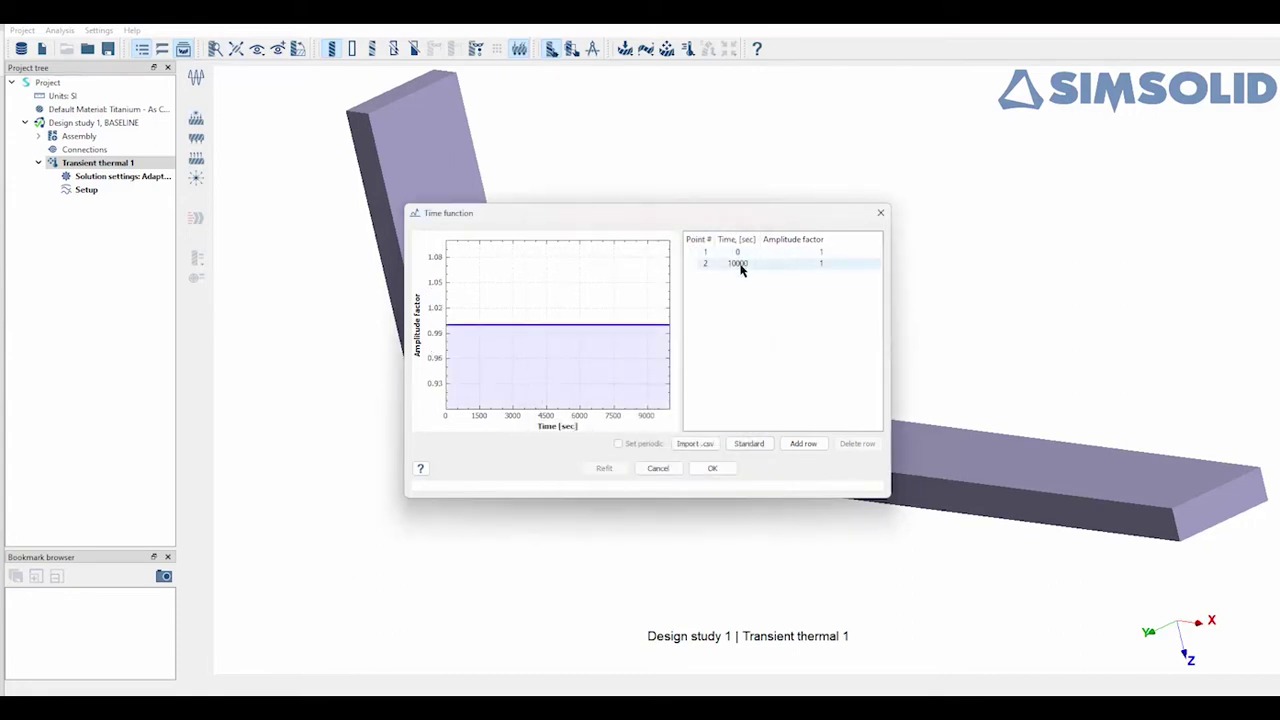
left_click(710, 468)
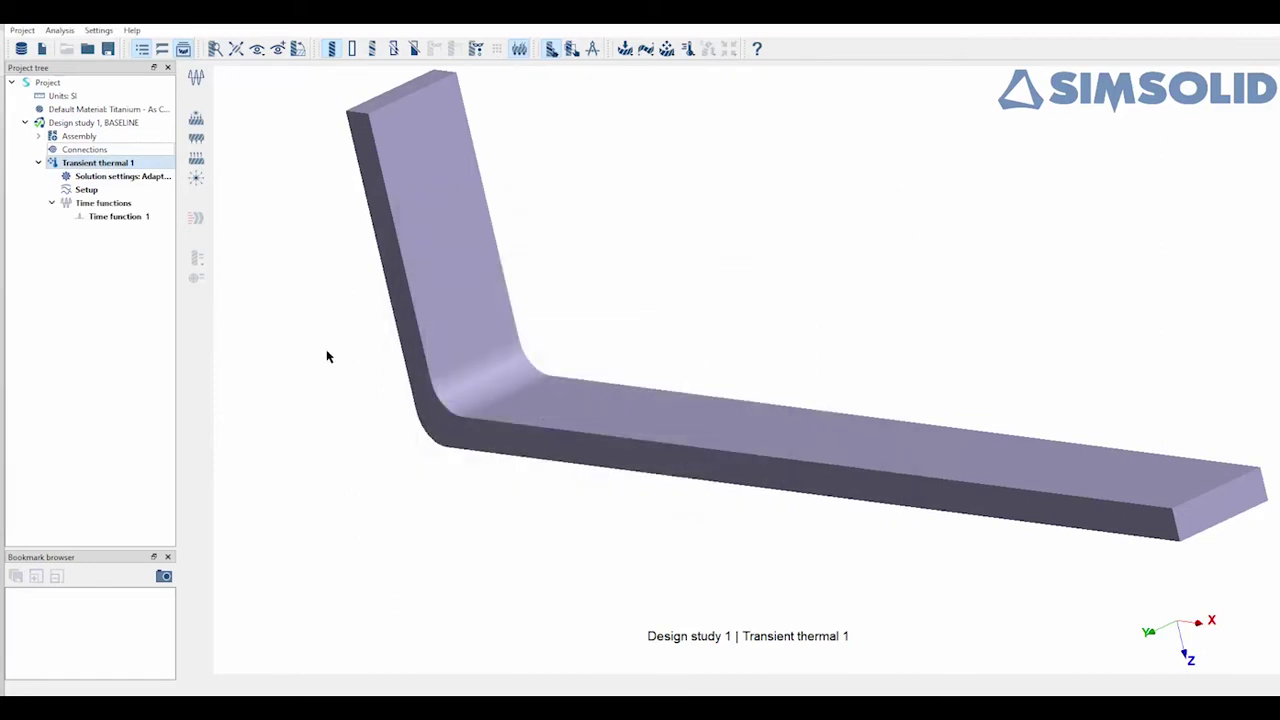
- Rename the first time function as Uniform
right_click(128, 221)
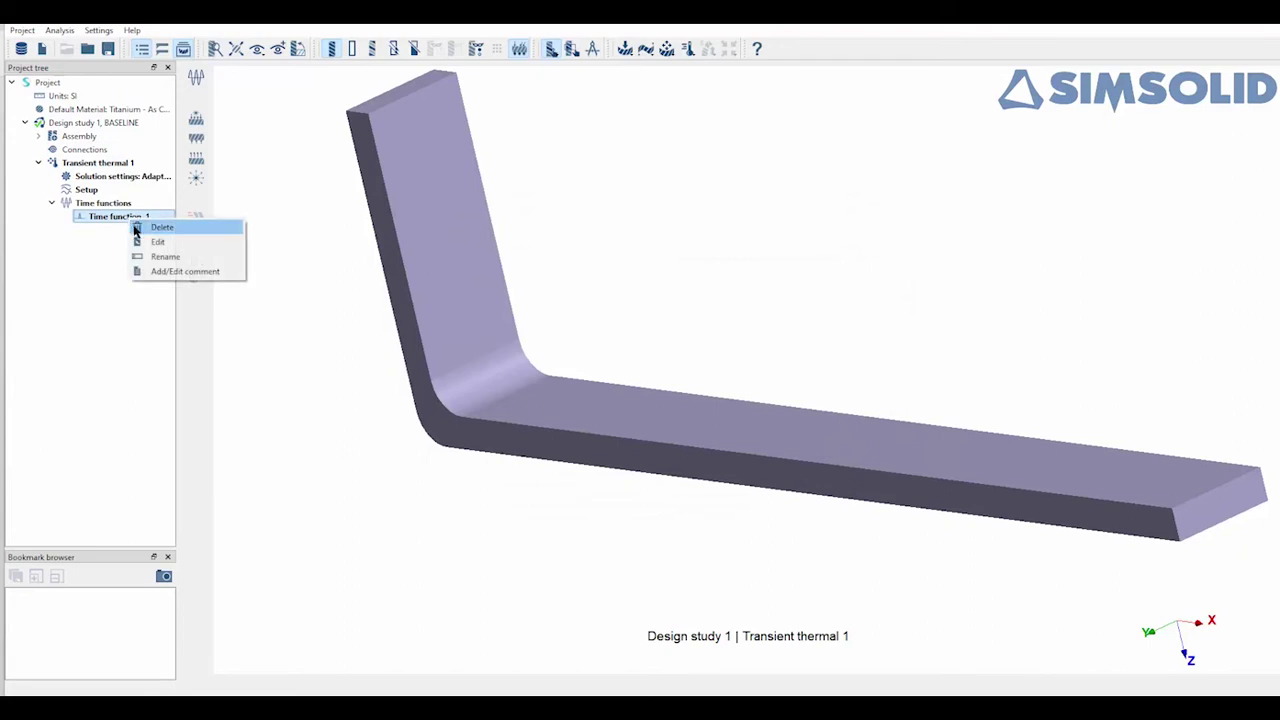
left_click(160, 257)
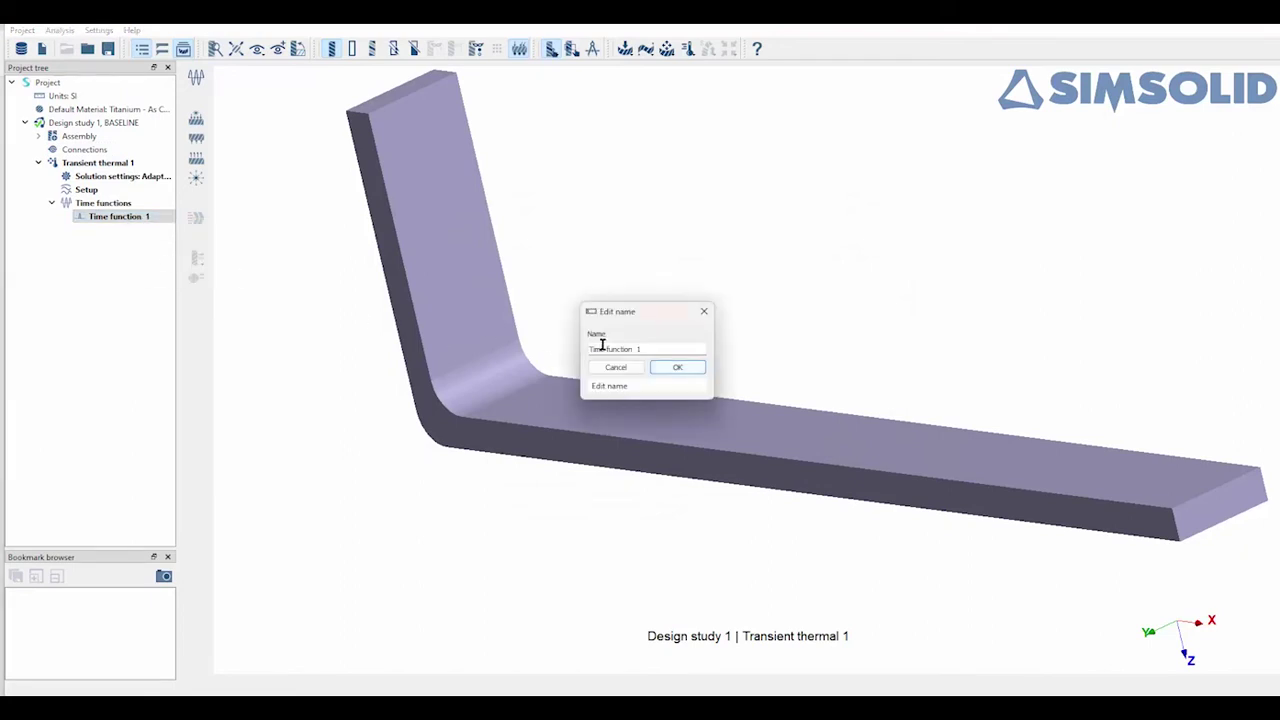
left_click_drag(647, 352, 571, 350)
type("Uniform")
left_click(682, 368)
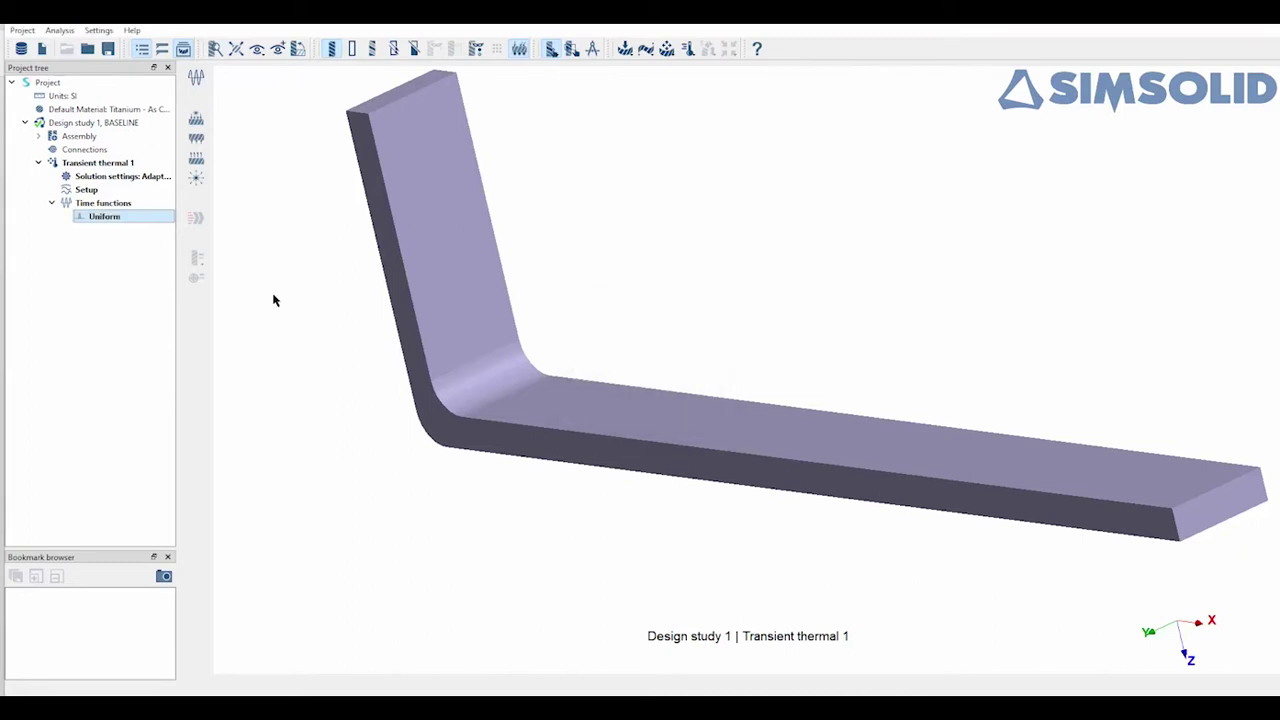
- Add a second time function with two points, rising from amplitude 0 at 0 s to amplitude 1 at 500 s
left_click(196, 77)
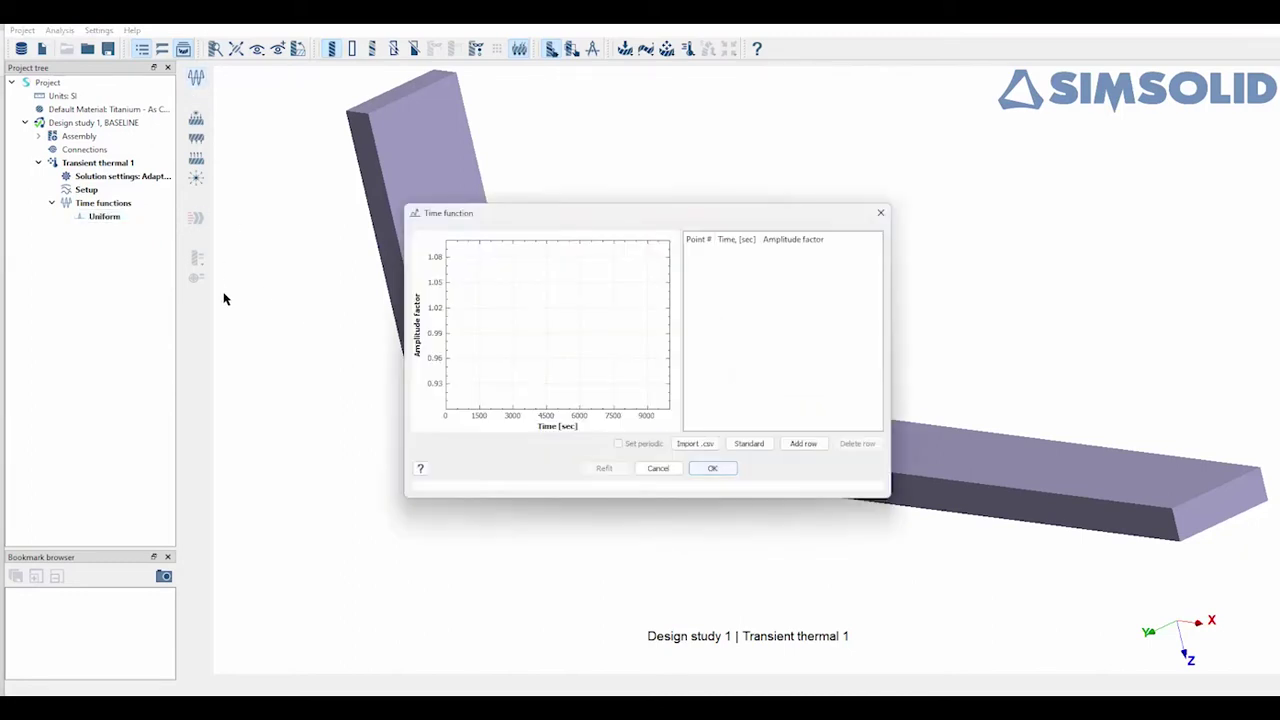
left_click(804, 446)
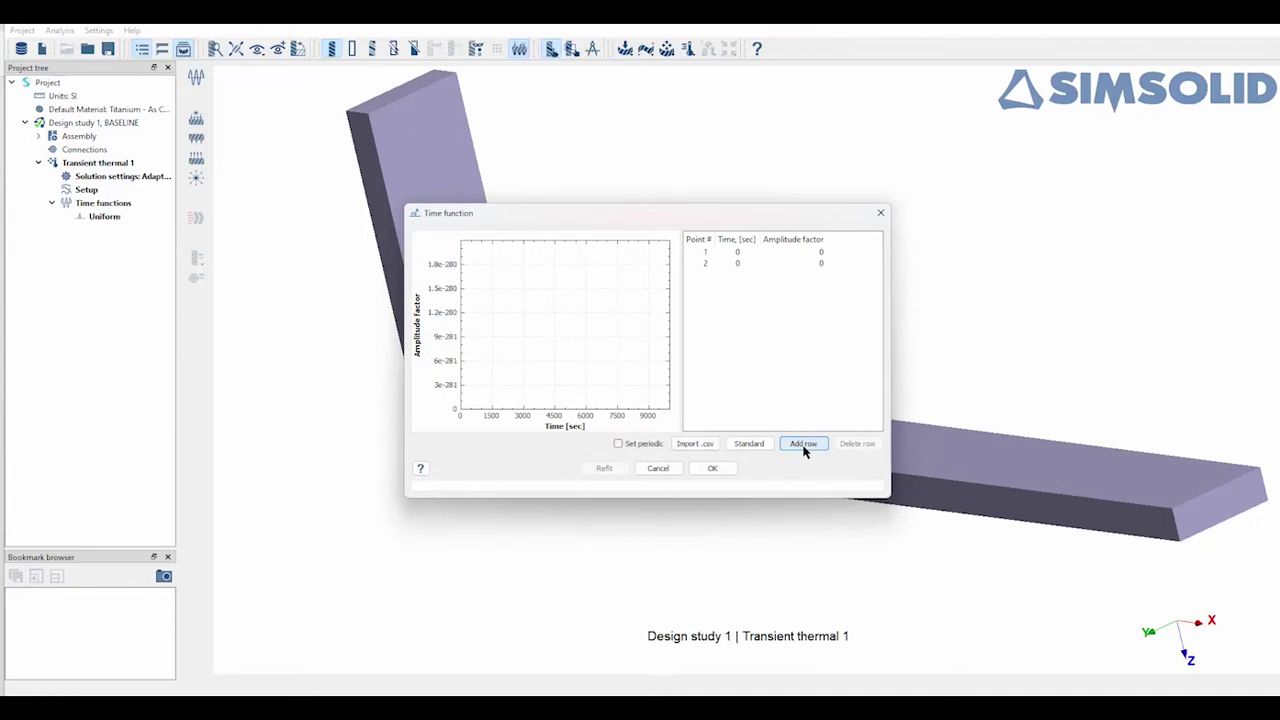
double_click(749, 263)
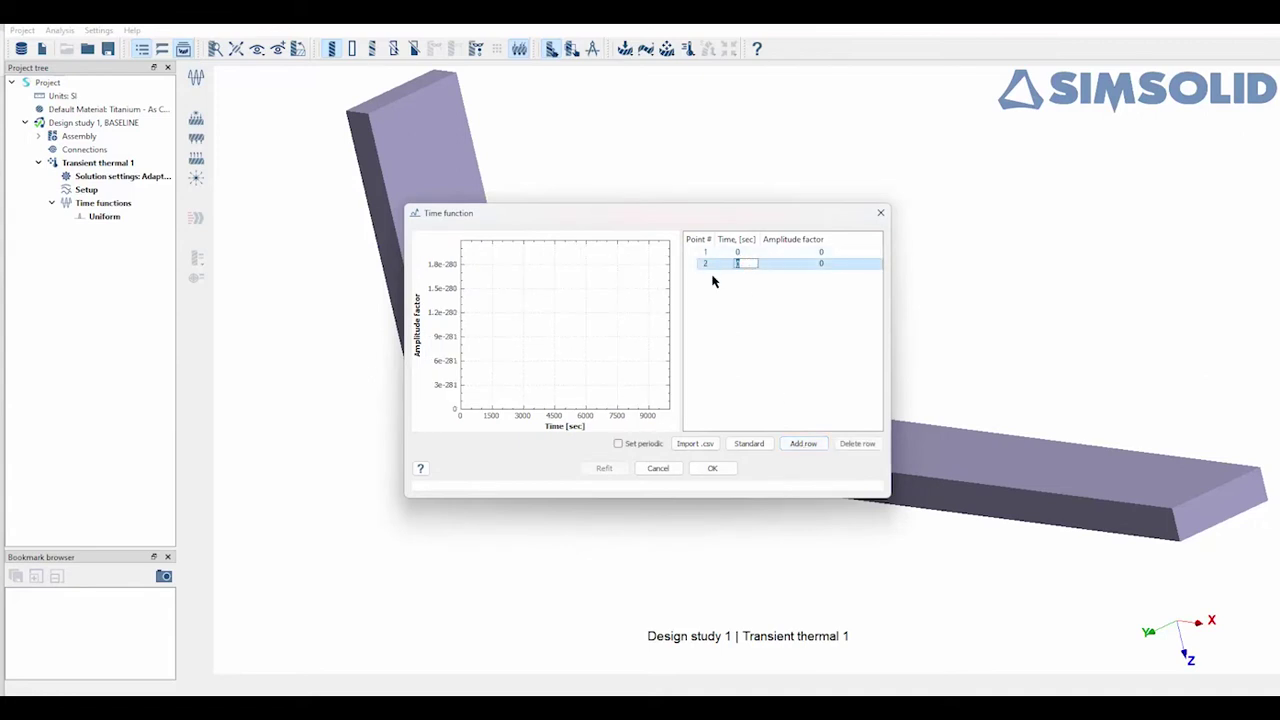
type("500")
double_click(830, 263)
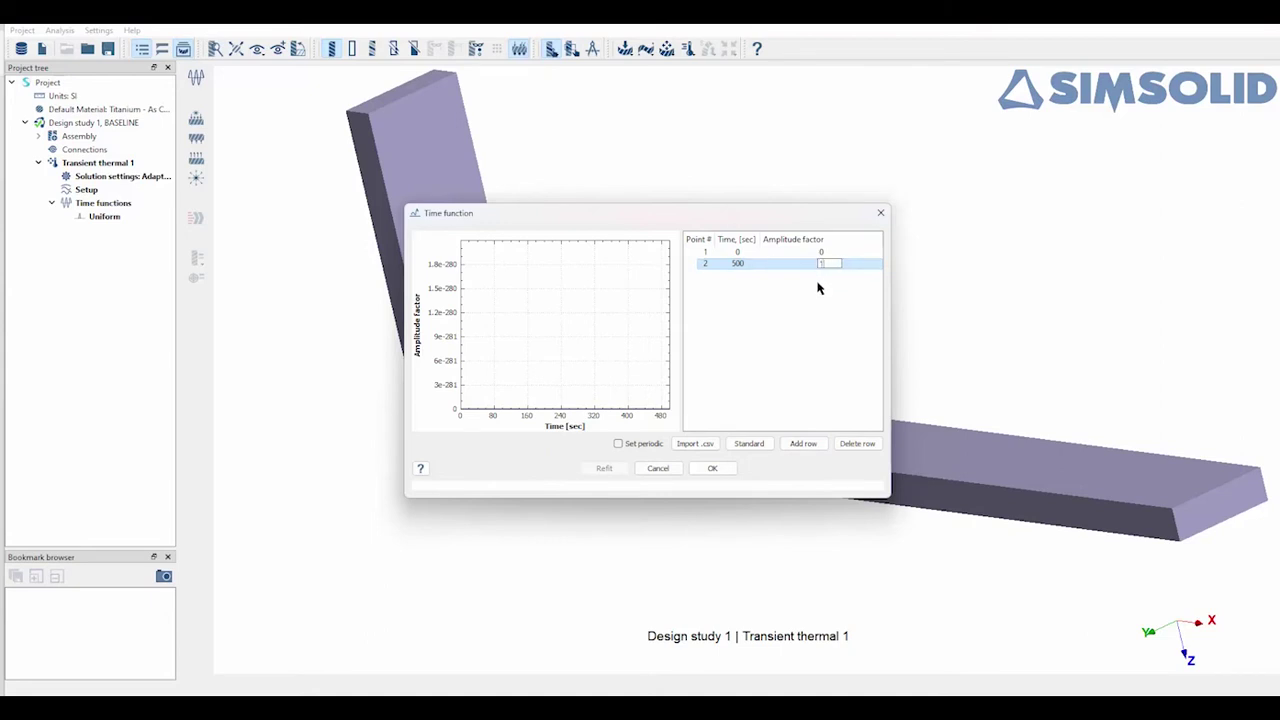
type("1")
left_click(714, 470)
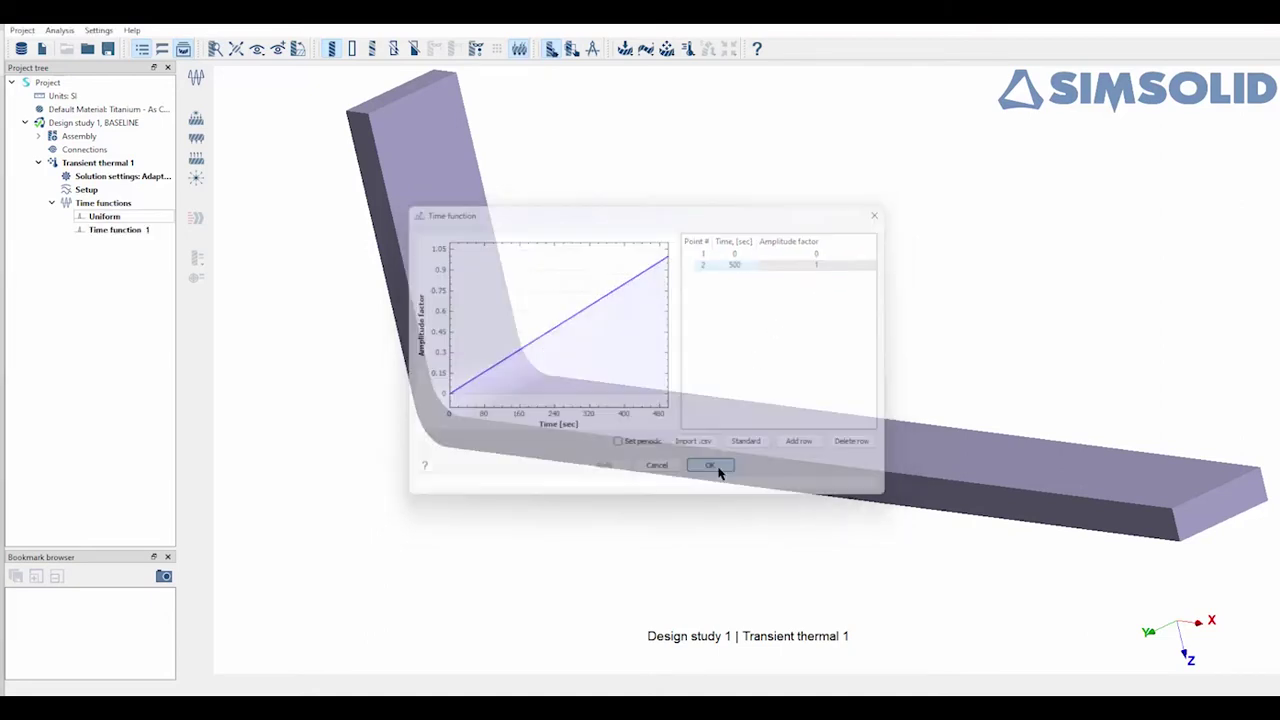
- Rename the second time function as Linear
right_click(112, 234)
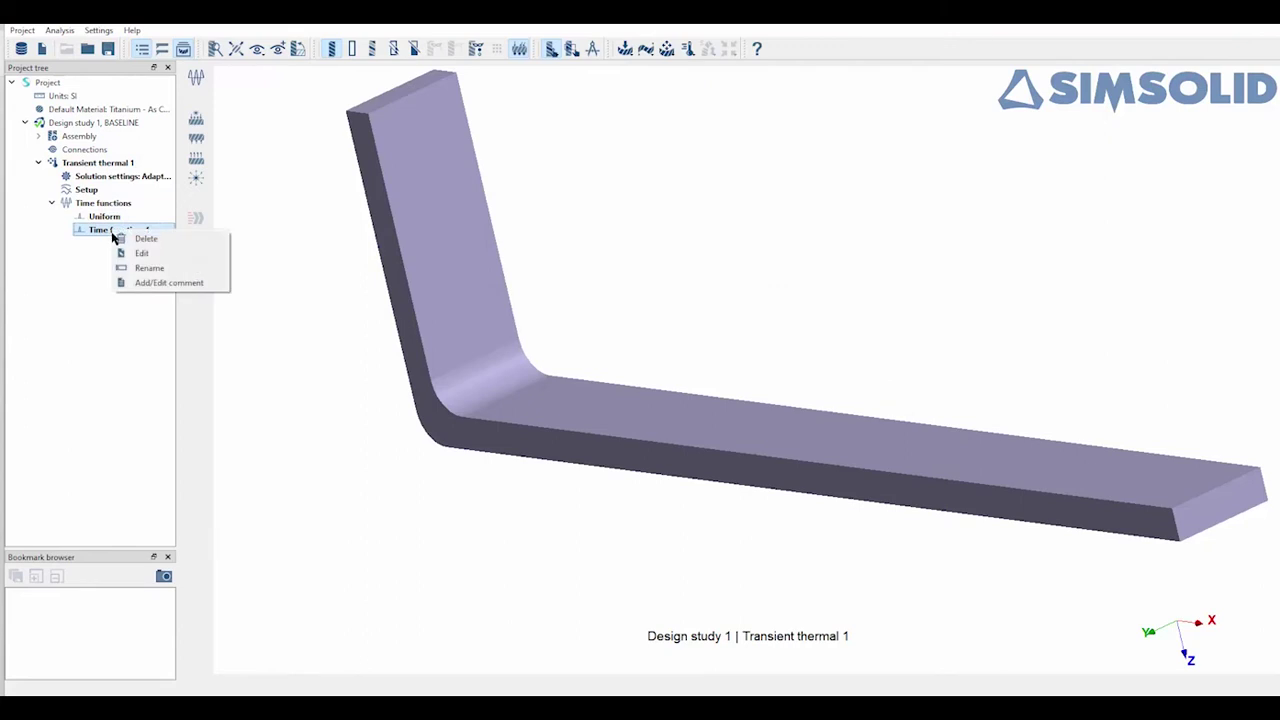
left_click(140, 268)
left_click_drag(660, 351, 538, 346)
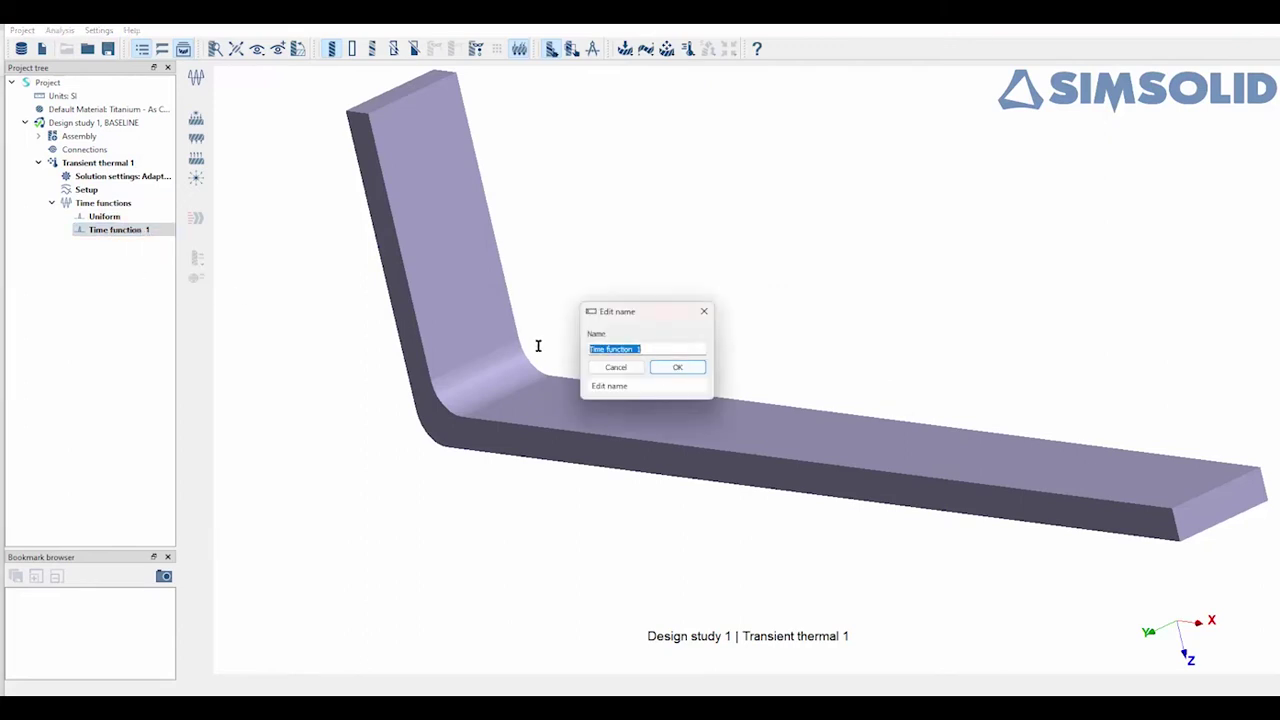
type("Linear")
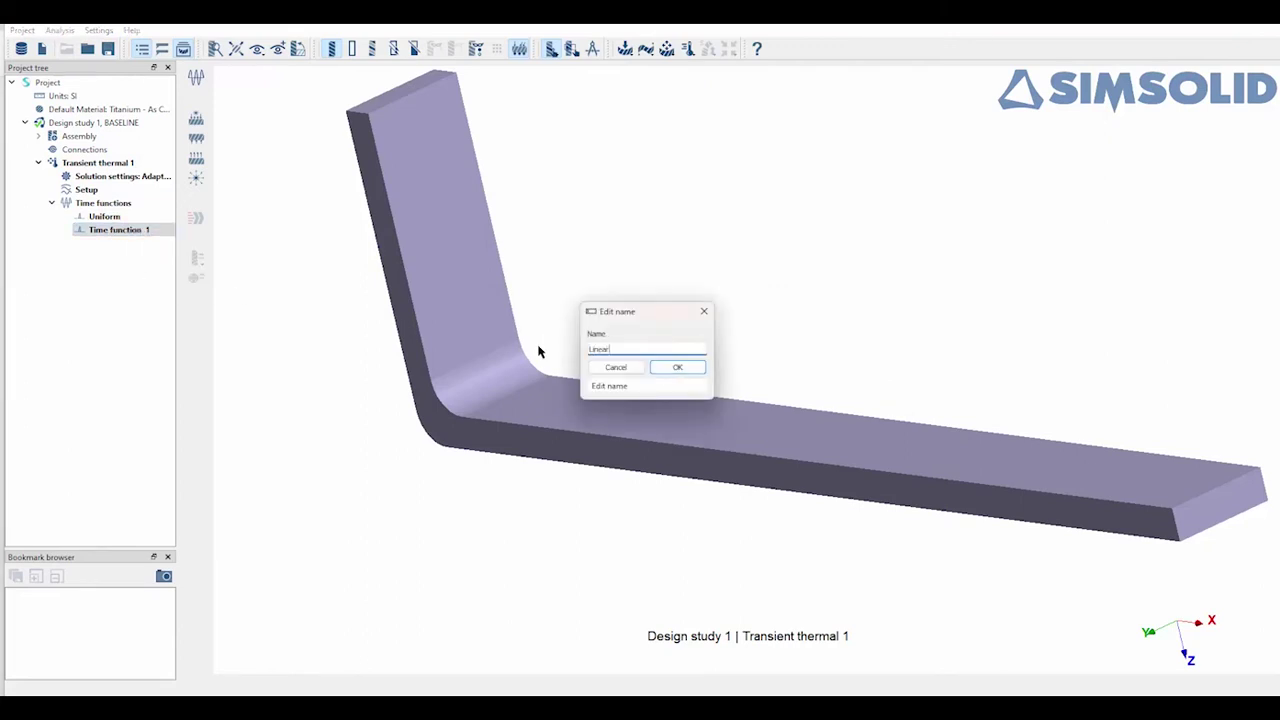
left_click(677, 367)
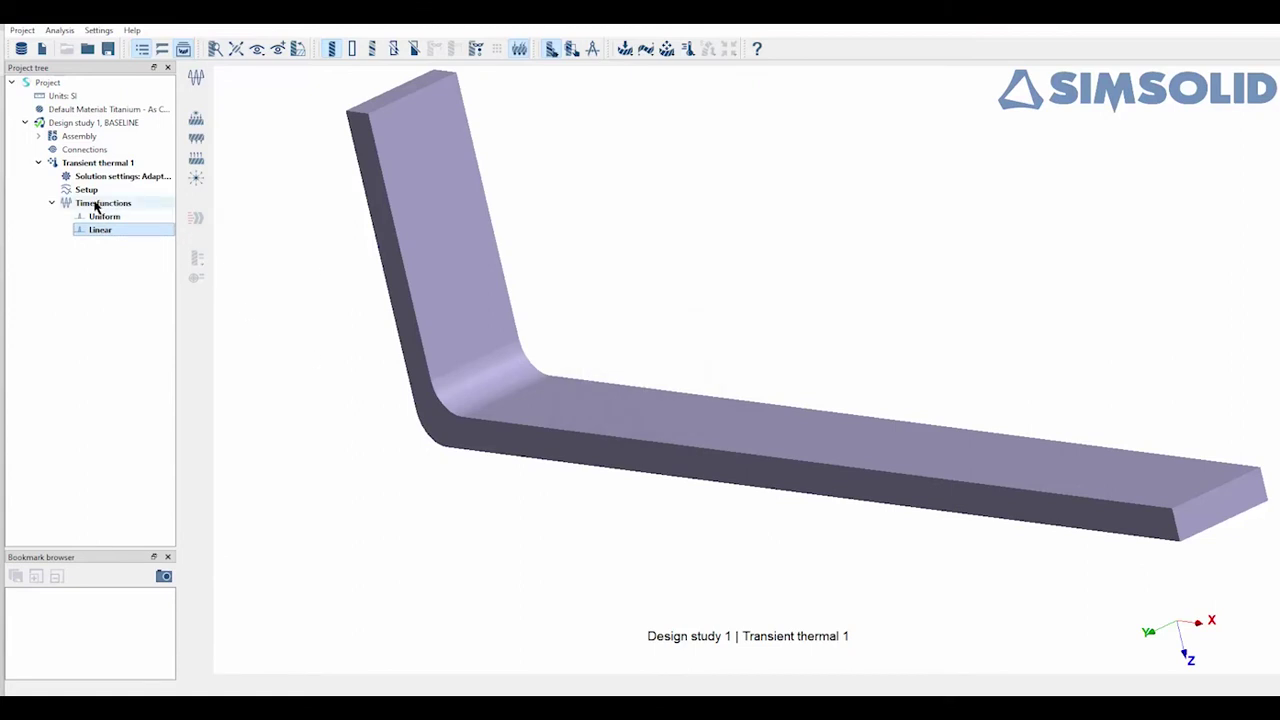
- Apply a heat flux of 50 W/m^2 with the Uniform time function to the end face of the bracket's short upright leg
left_click(196, 144)
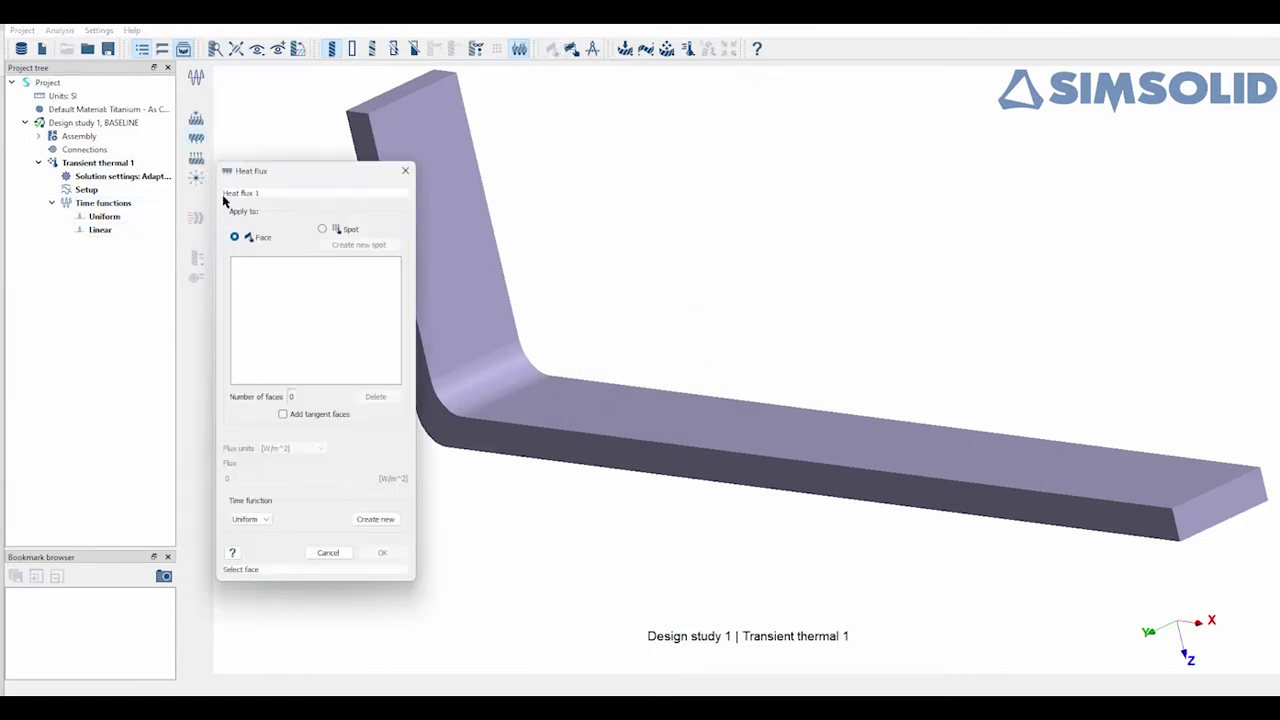
middle_click_drag(400, 114, 440, 150)
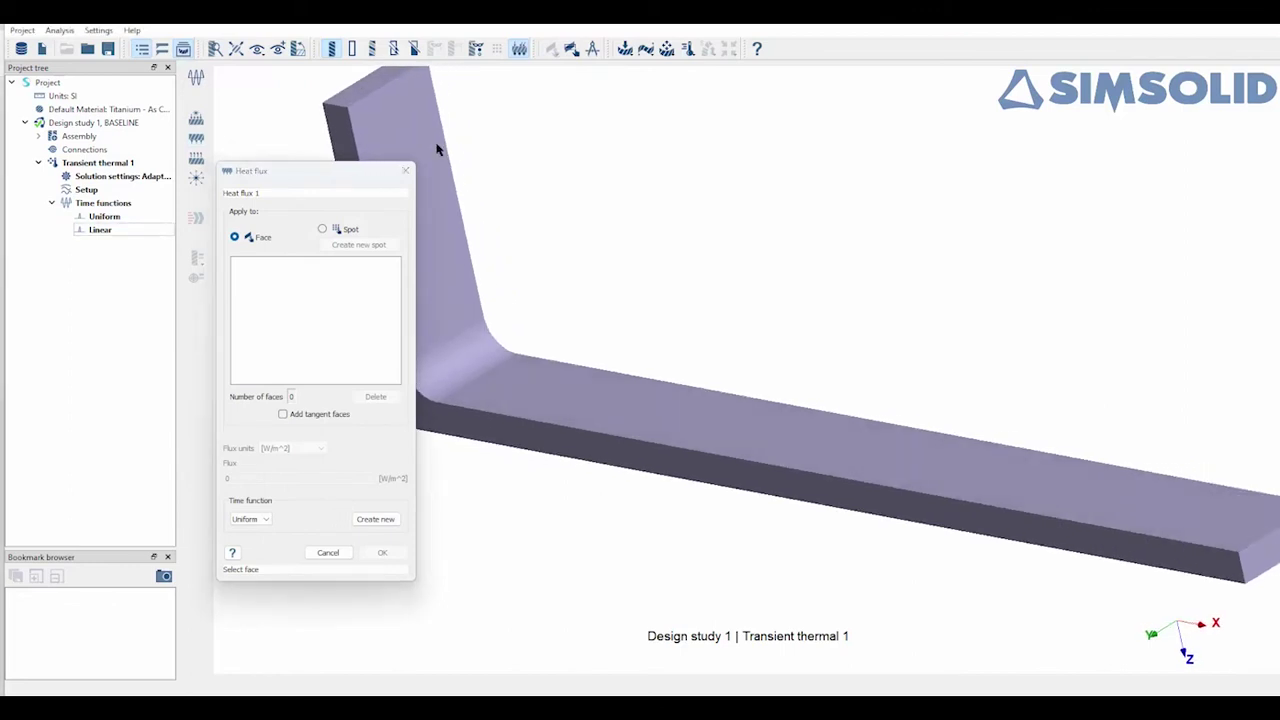
left_click(372, 92)
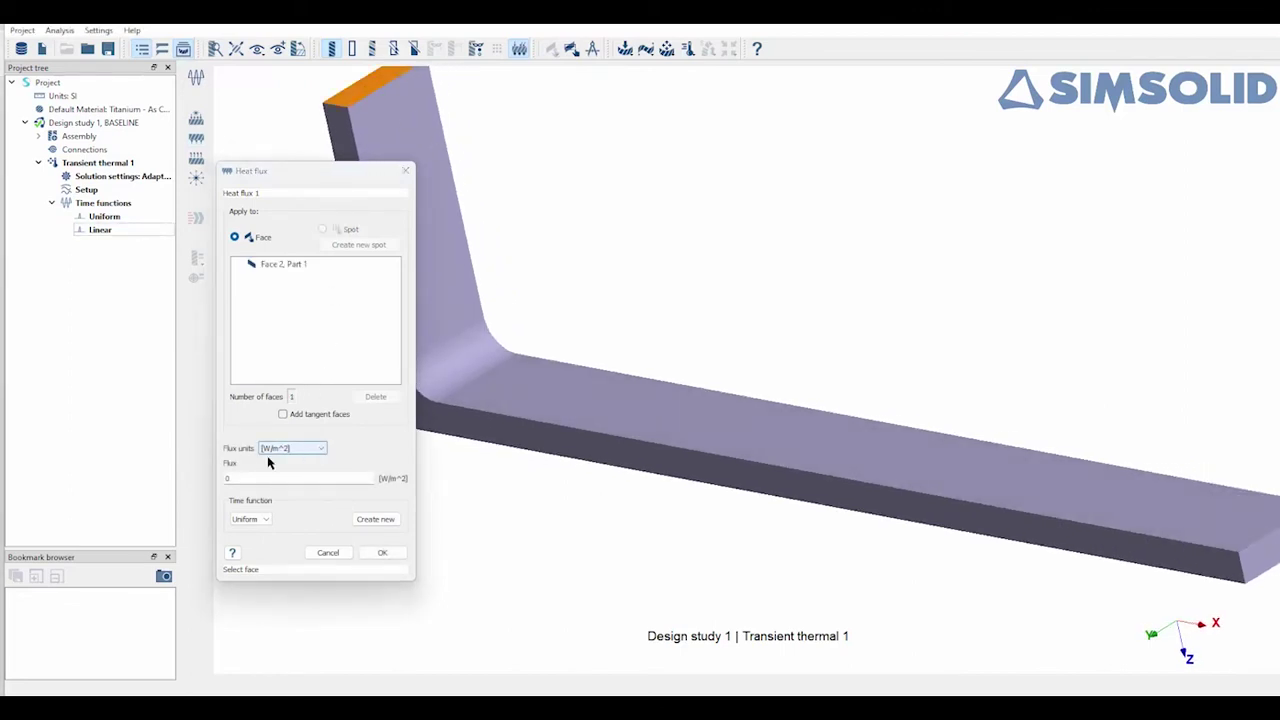
left_click(251, 479)
key("BackSpace")
type("50")
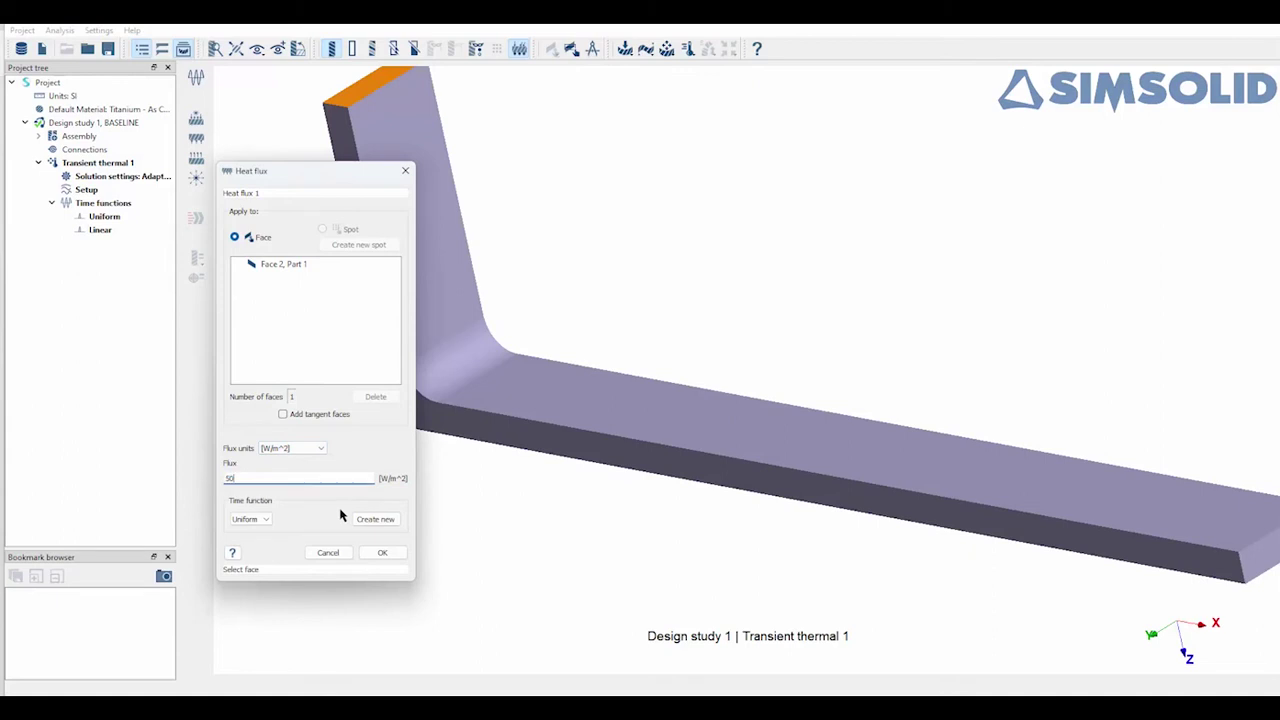
left_click(265, 520)
left_click(268, 527)
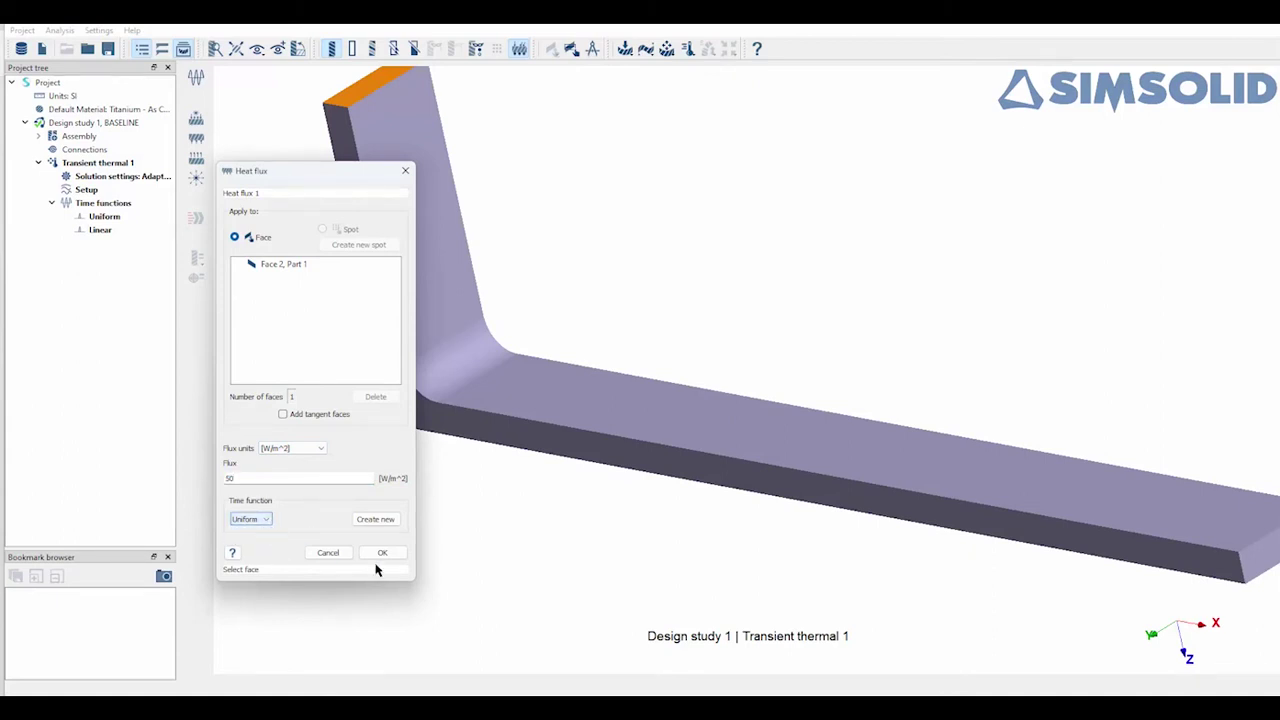
left_click(382, 552)
scroll(520, 495, "down", 5)
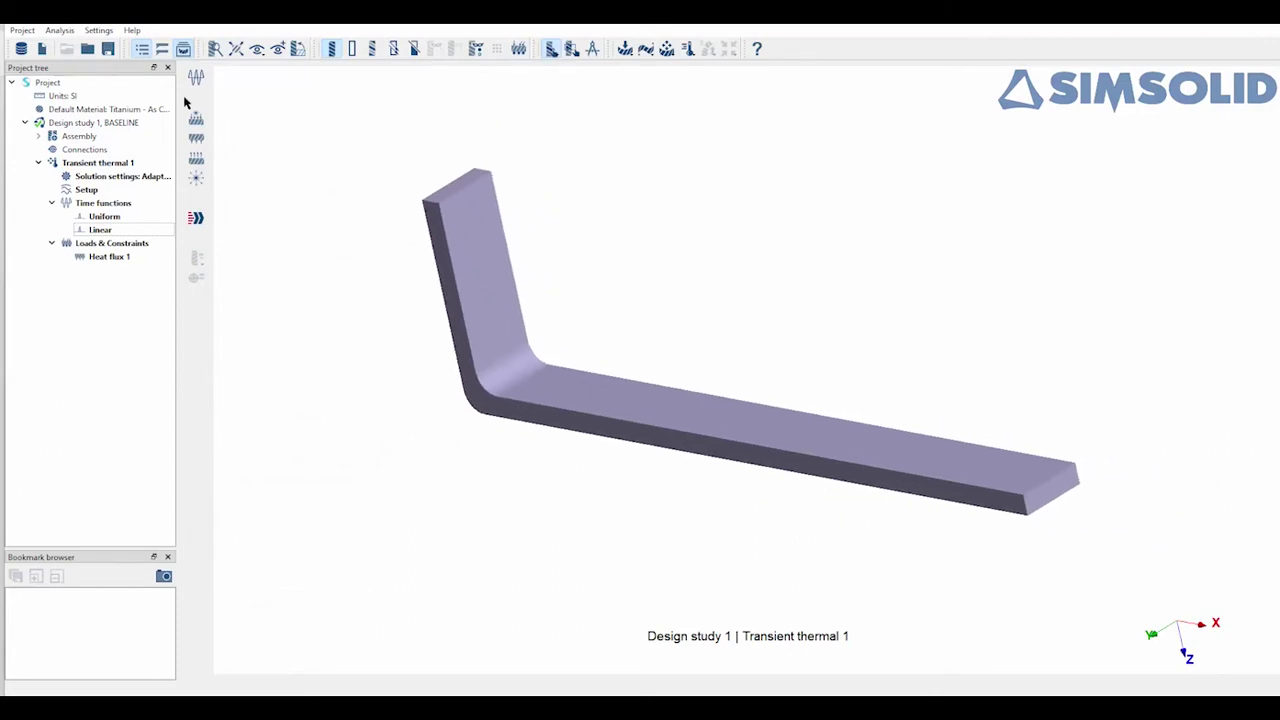
- Start a thermal convection load on nine bracket faces, all except the end face that carries the heat flux
left_click(196, 160)
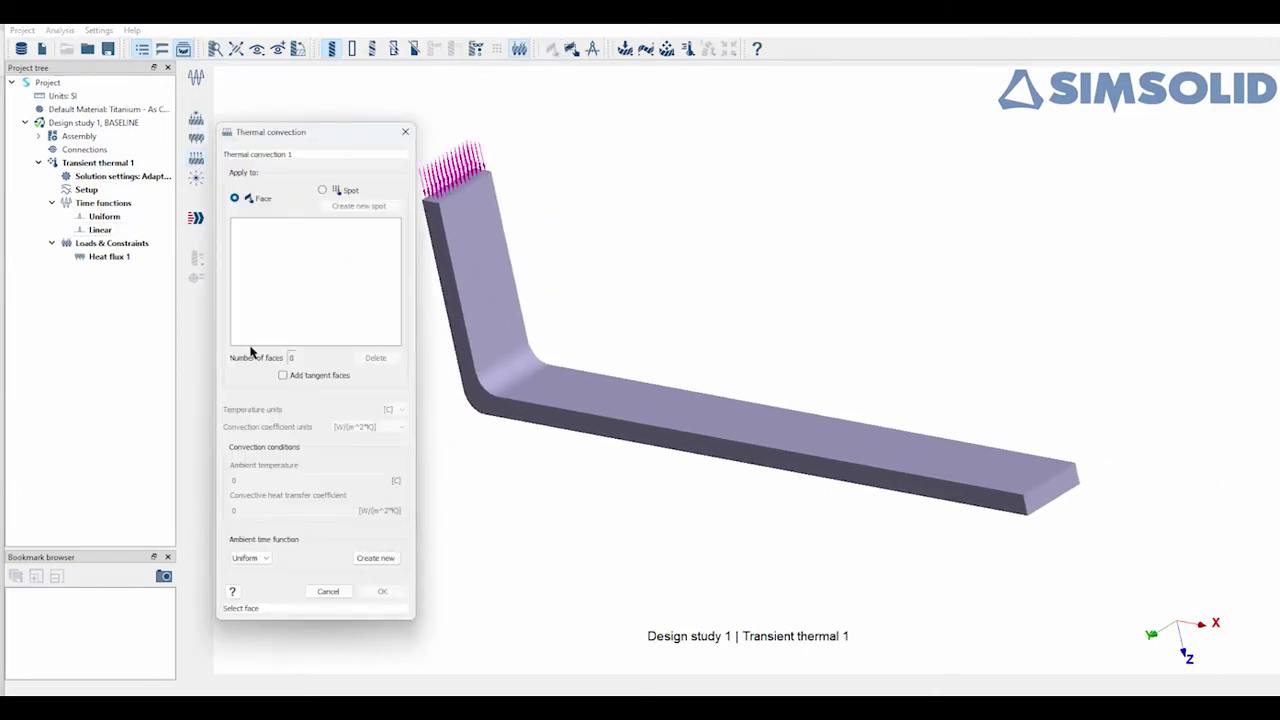
left_click(478, 312)
left_click(459, 372)
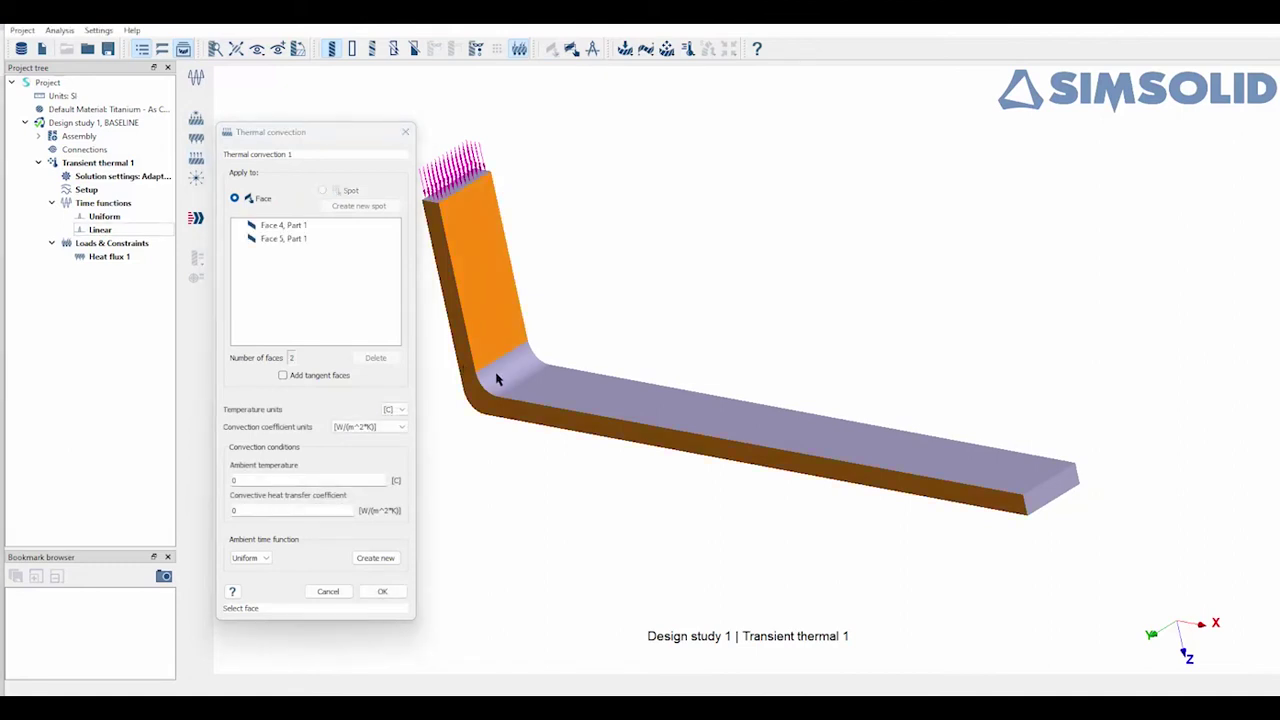
left_click(505, 376)
left_click(549, 391)
middle_click_drag(743, 466, 713, 468)
left_click(513, 480)
left_click(565, 482)
left_click(720, 535)
left_click(737, 622)
left_click(756, 664)
middle_click_drag(756, 664, 577, 455)
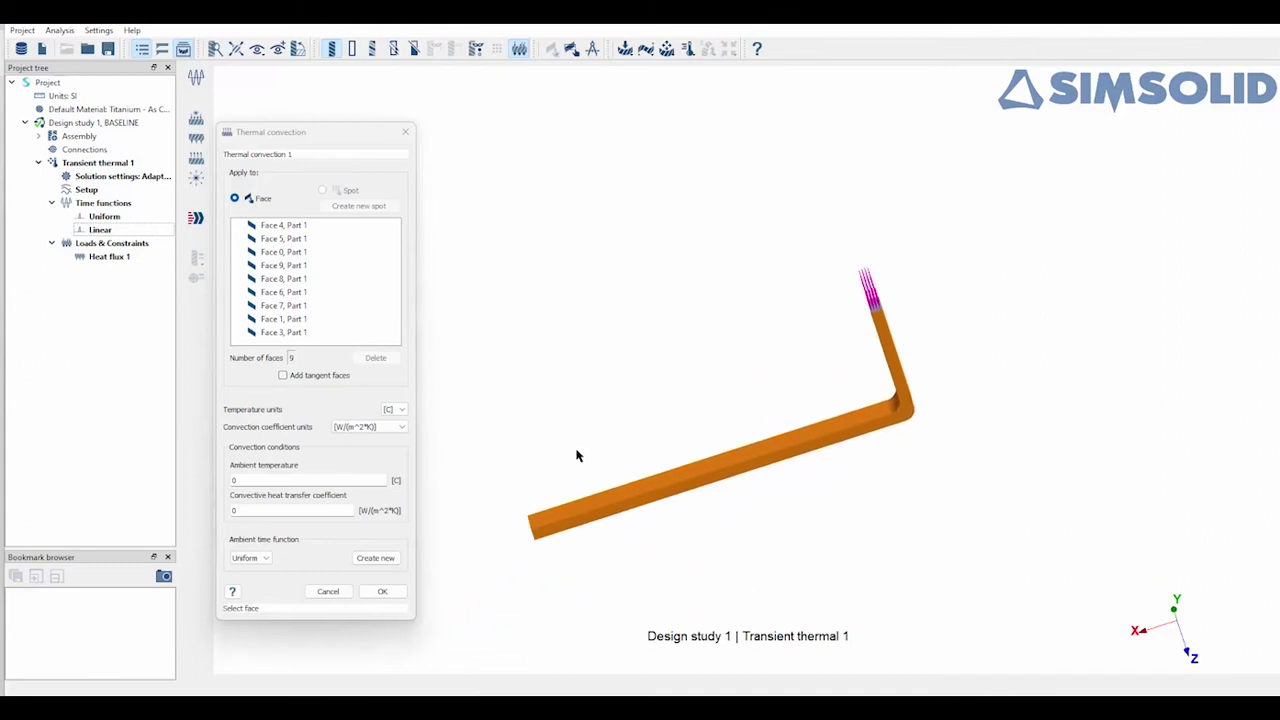
- Set the convection to an ambient temperature of 80 F, a coefficient of 50 W/(m^2*K) and the Linear ambient time function
left_click(394, 409)
left_click(392, 428)
double_click(258, 480)
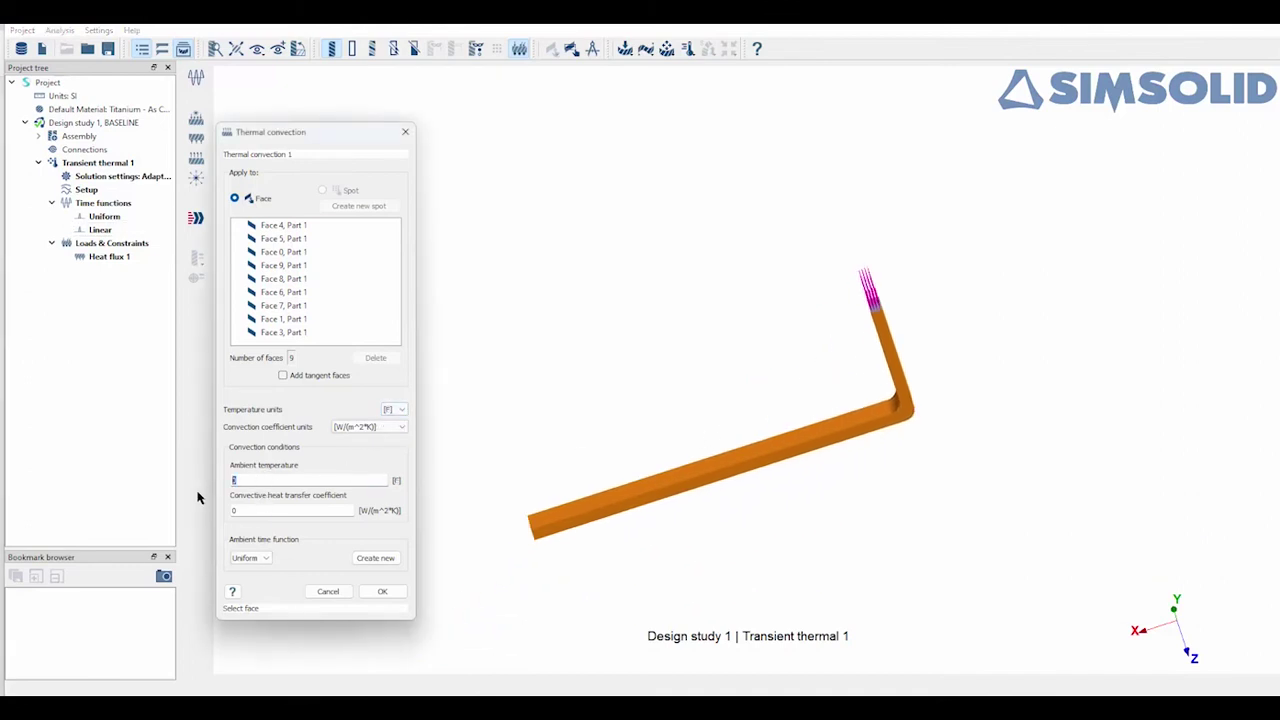
type("80")
key("Tab")
type("50")
left_click(265, 558)
left_click(248, 585)
left_click(384, 592)
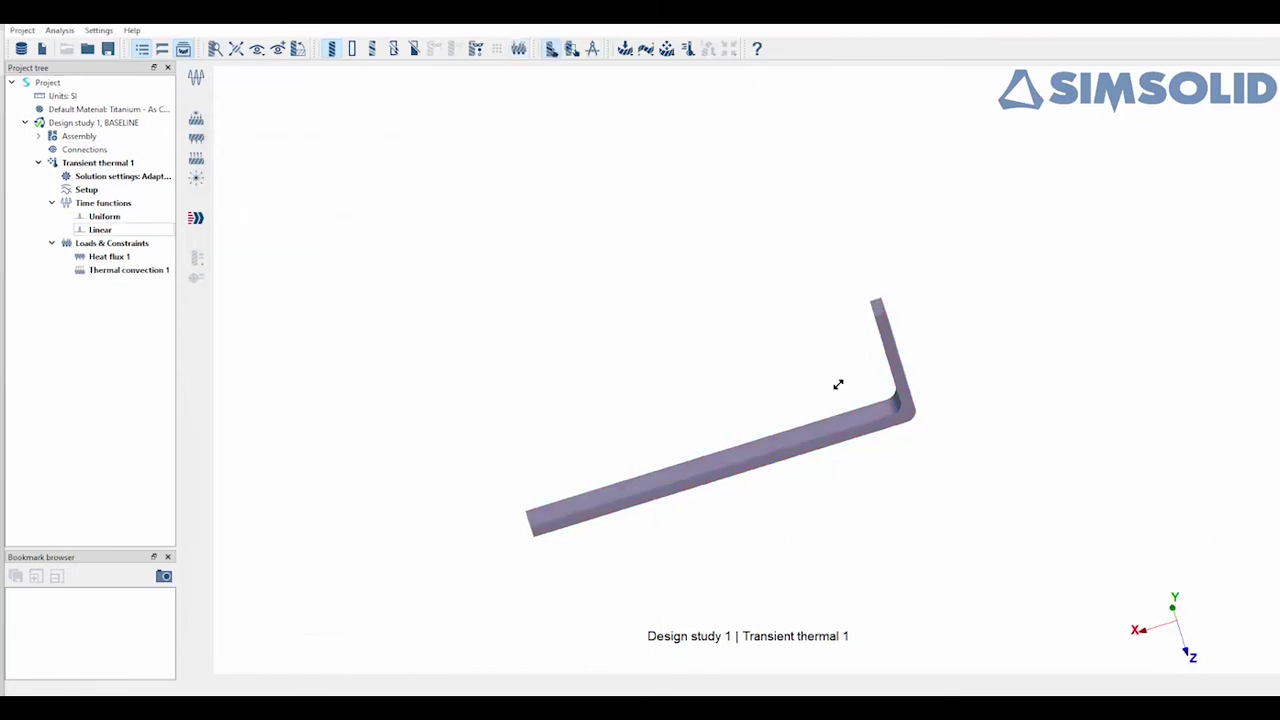
- Solve the transient thermal analysis and plot the thermal flux on the bracket
left_click_drag(837, 383, 922, 460)
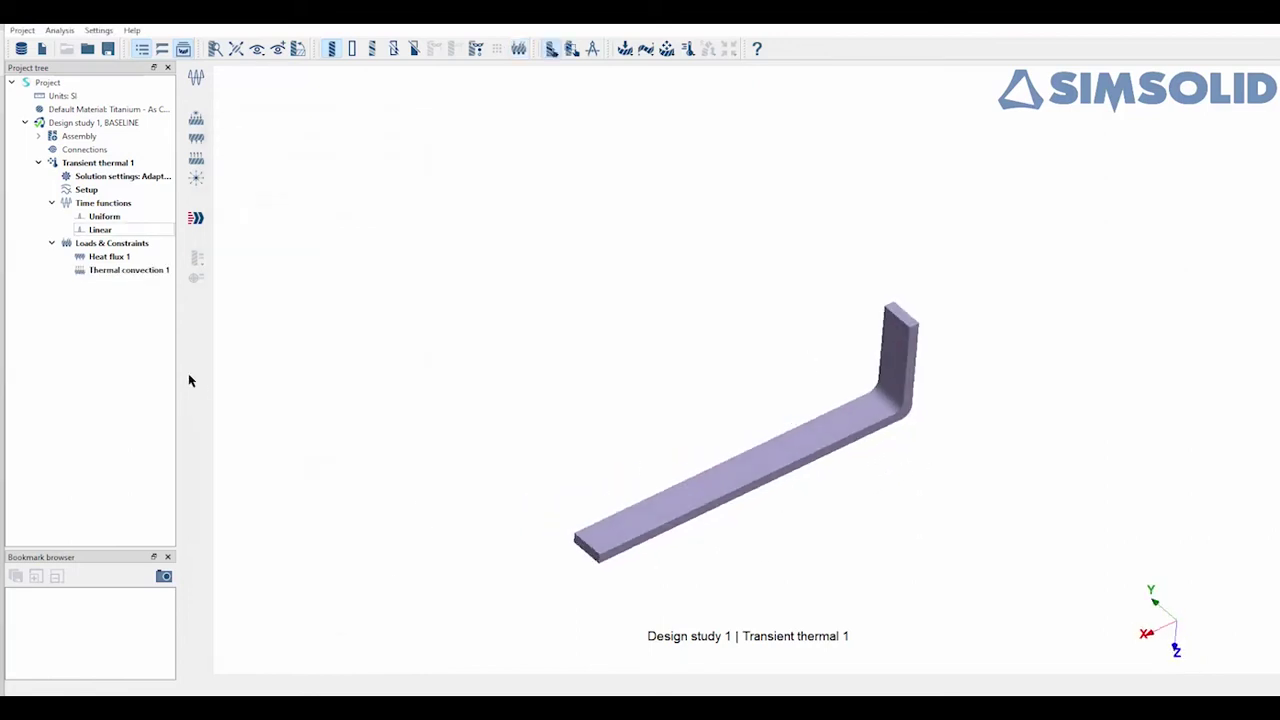
left_click(197, 222)
left_click(197, 262)
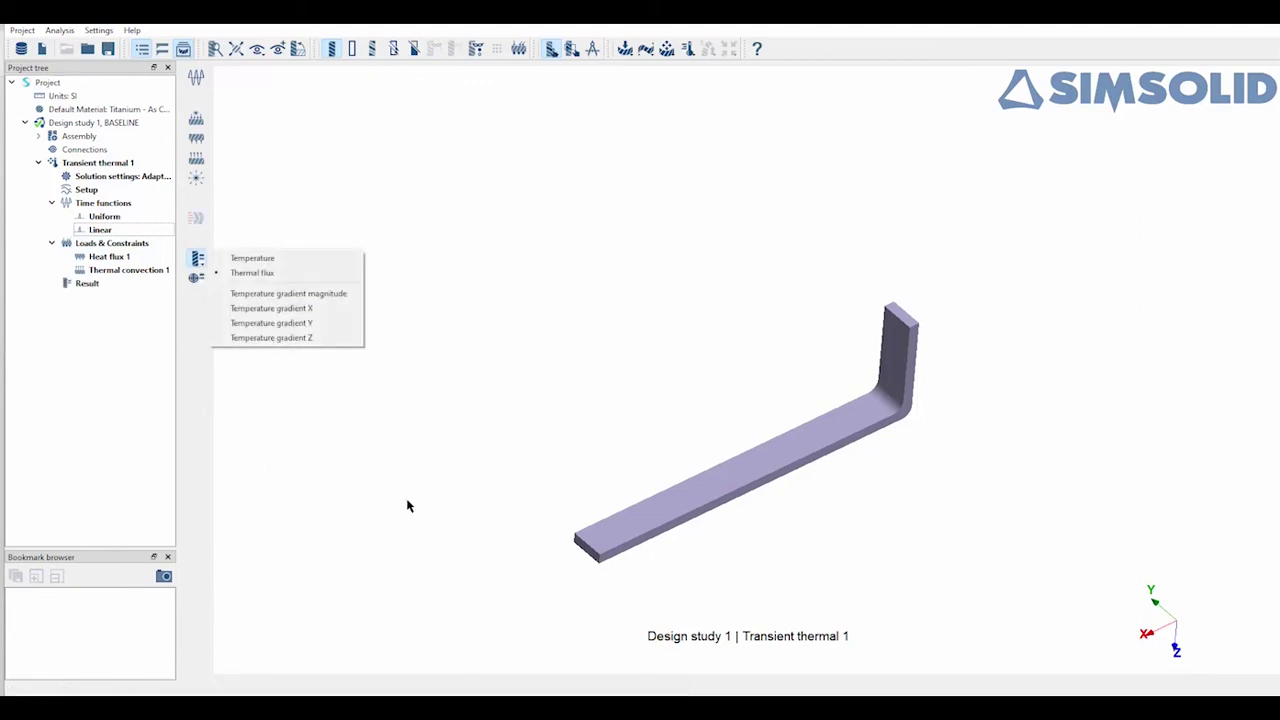
left_click(280, 291)
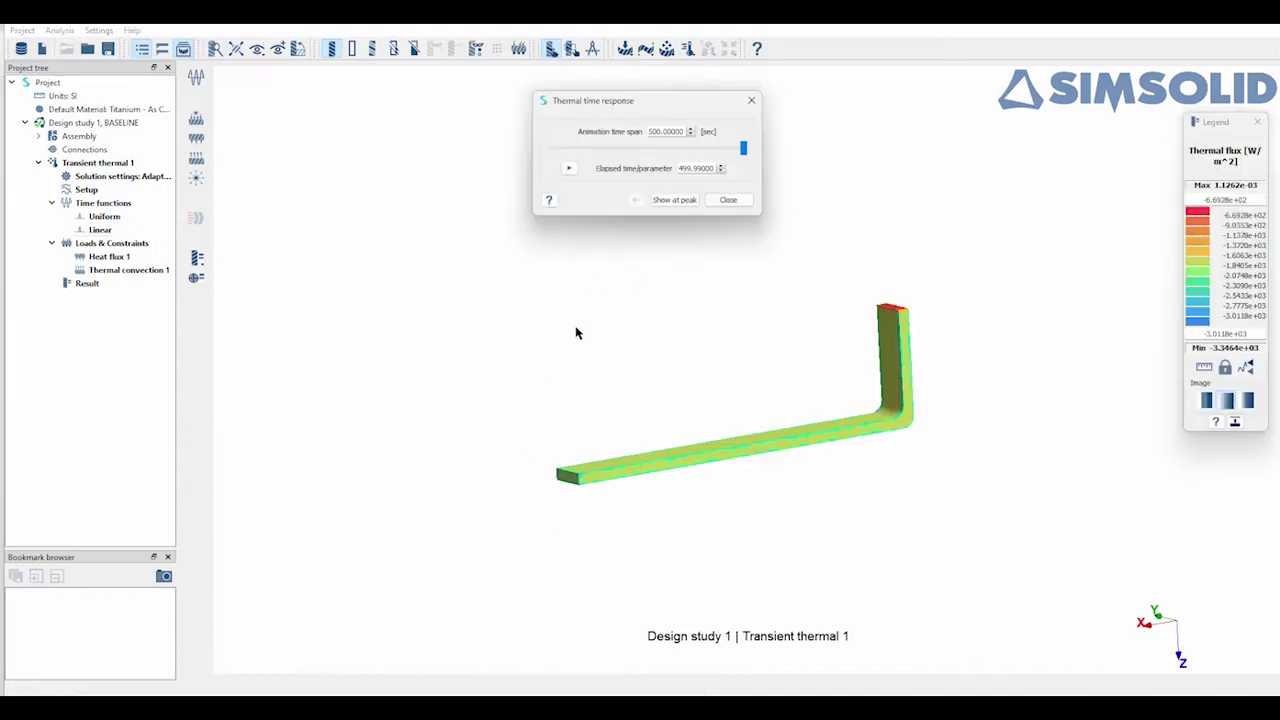
- Play the thermal flux animation over the 500 s span and show the response at its peak
left_click_drag(576, 333, 765, 370)
left_click(569, 168)
left_click_drag(872, 403, 835, 307)
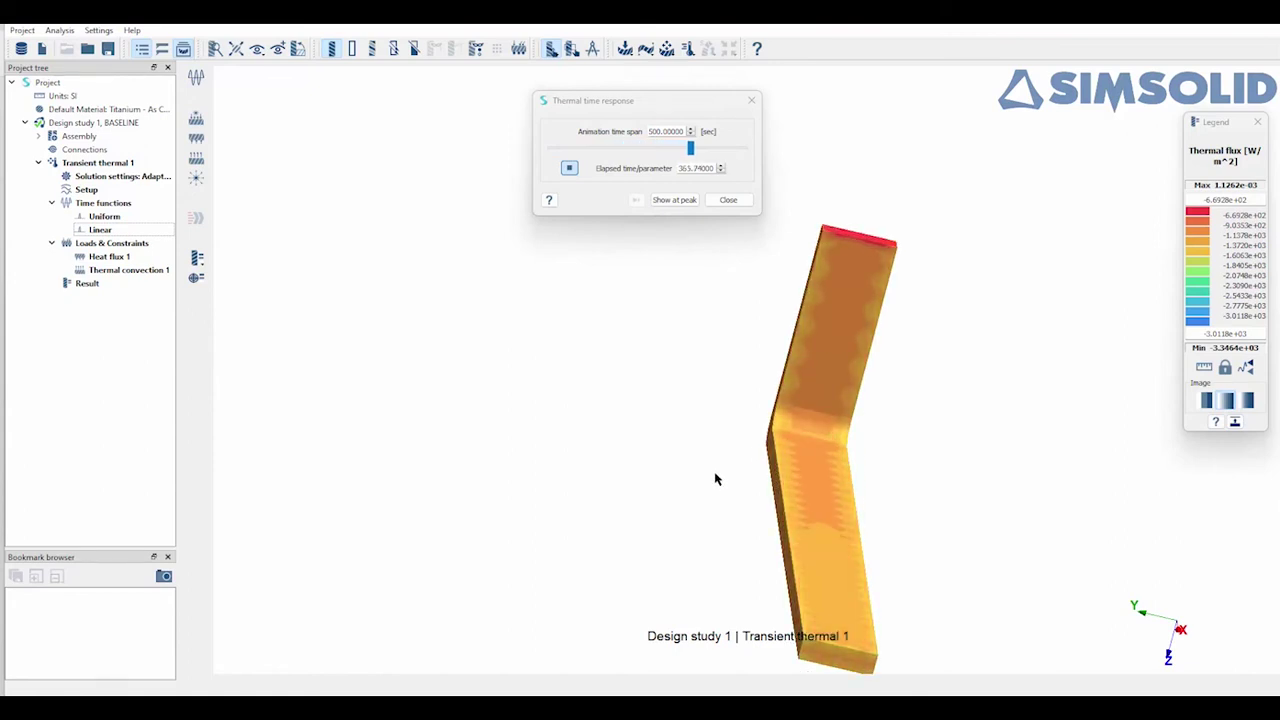
left_click(674, 199)
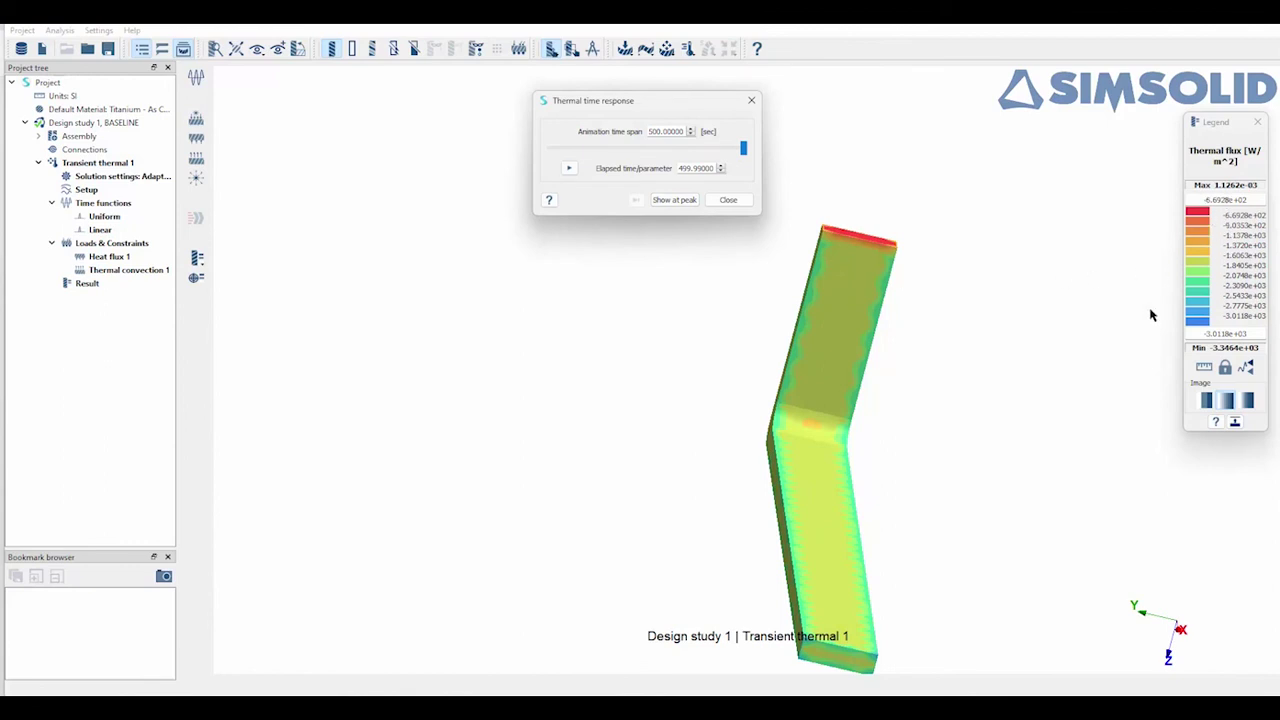
left_click_drag(968, 357, 741, 227)
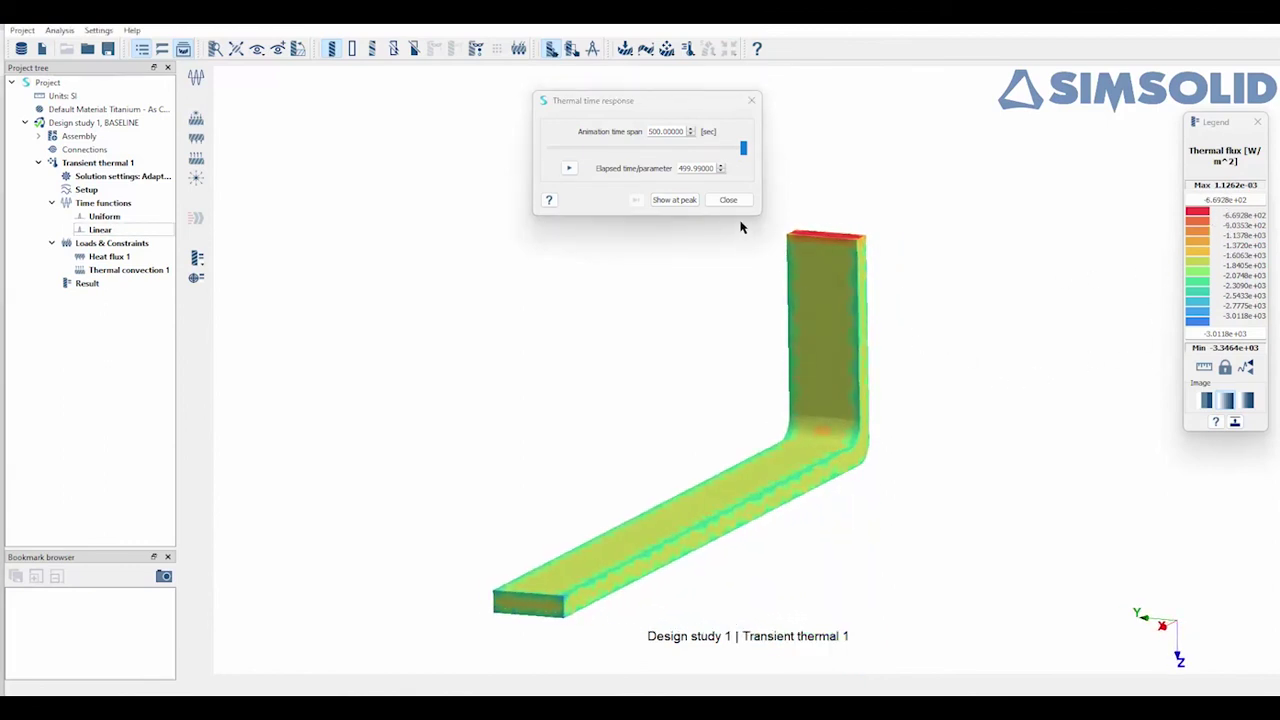
left_click(728, 200)
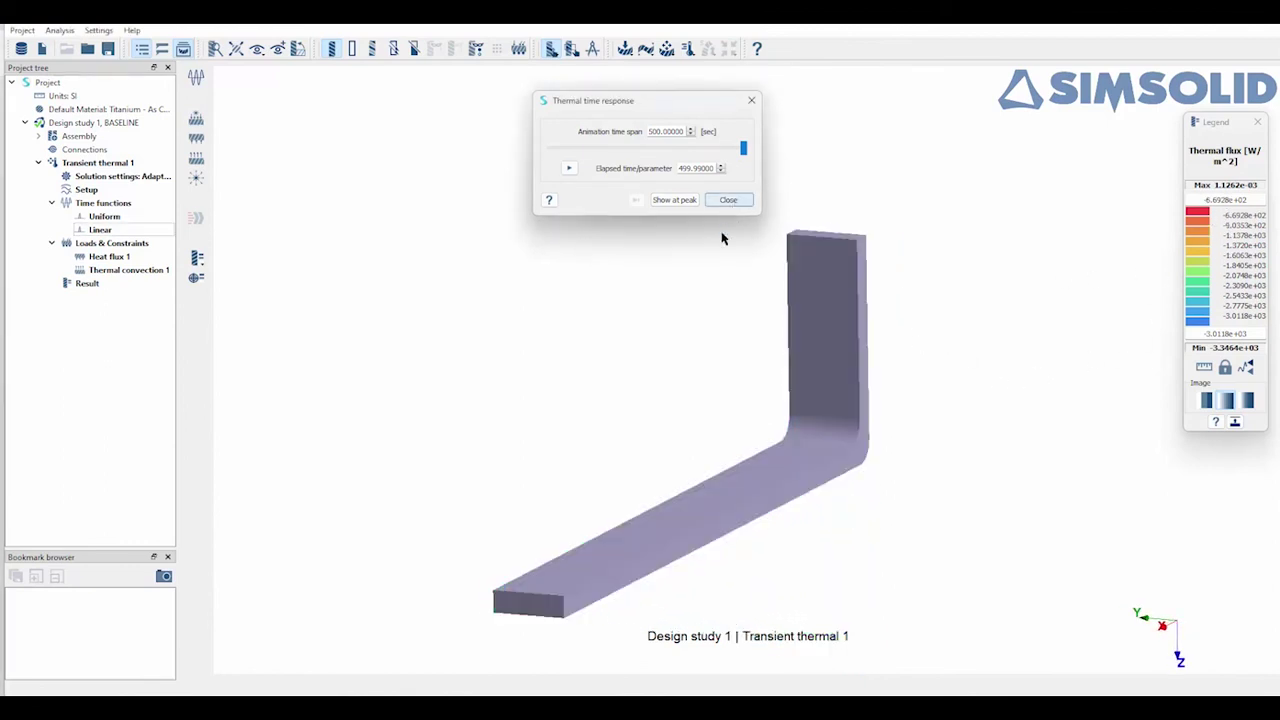
- Pick a point on the bracket's inner bend and evaluate its temperature response over time
left_click(197, 280)
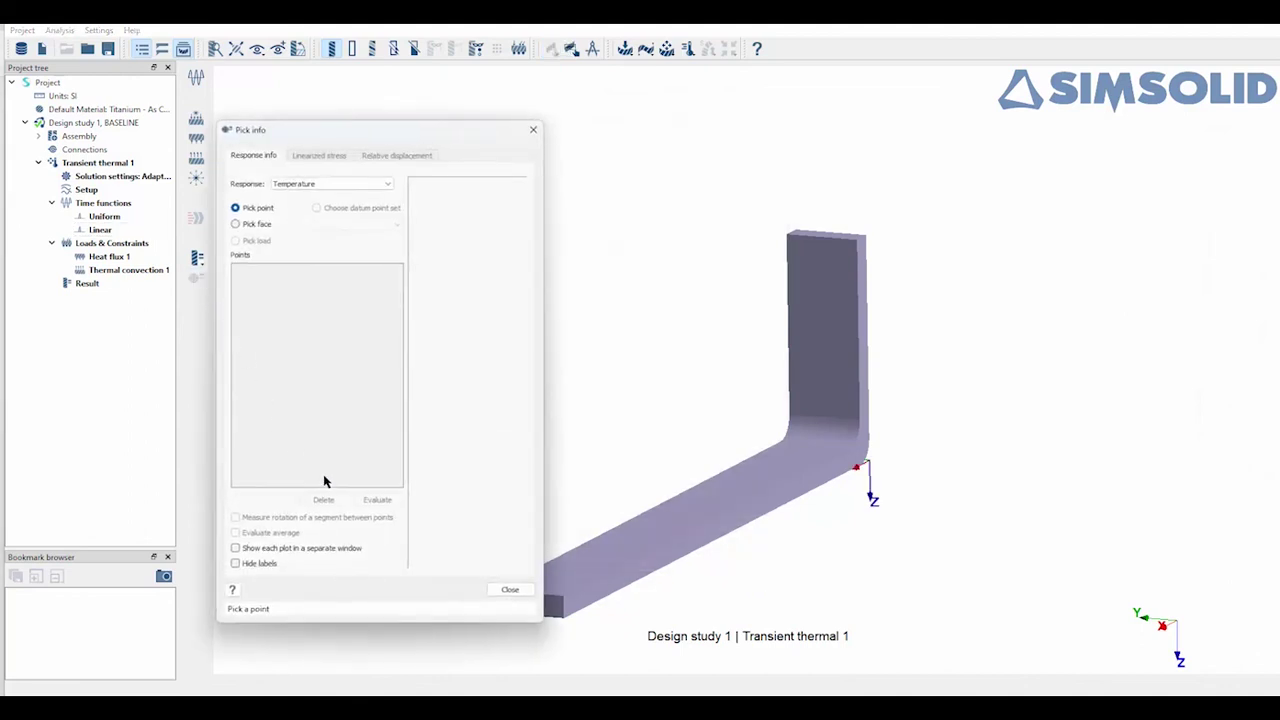
left_click(817, 432)
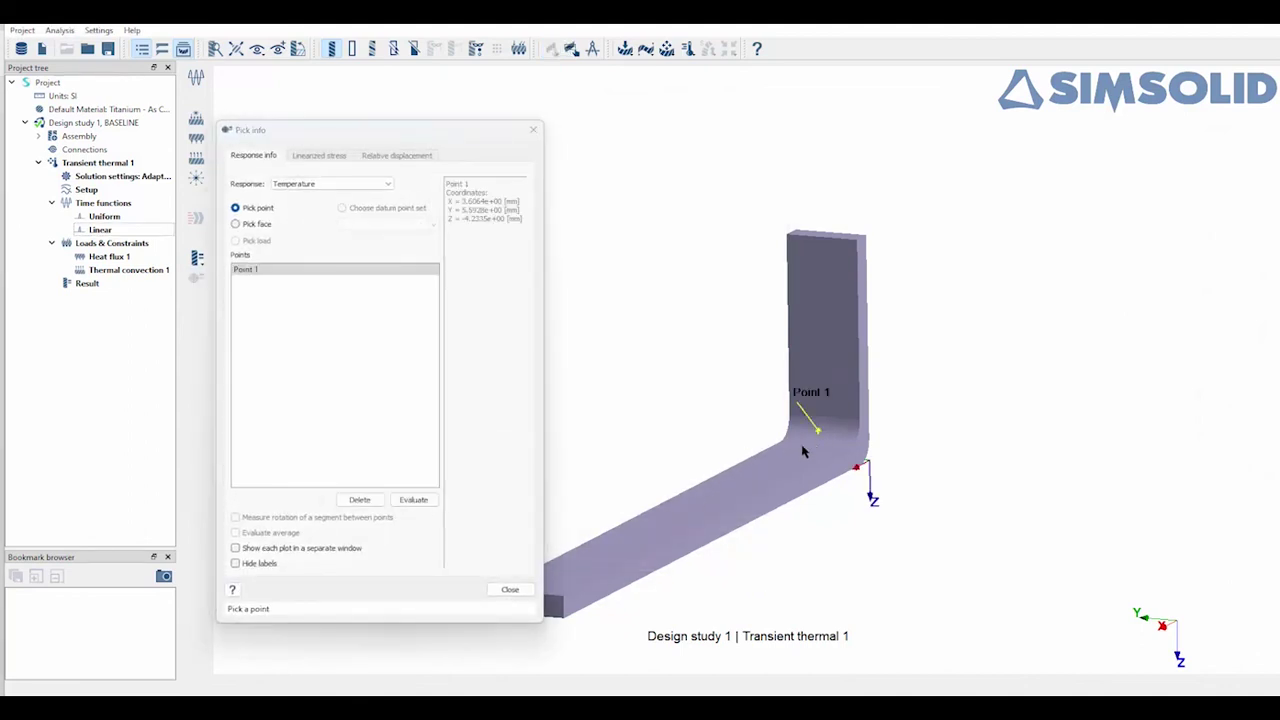
left_click(413, 500)
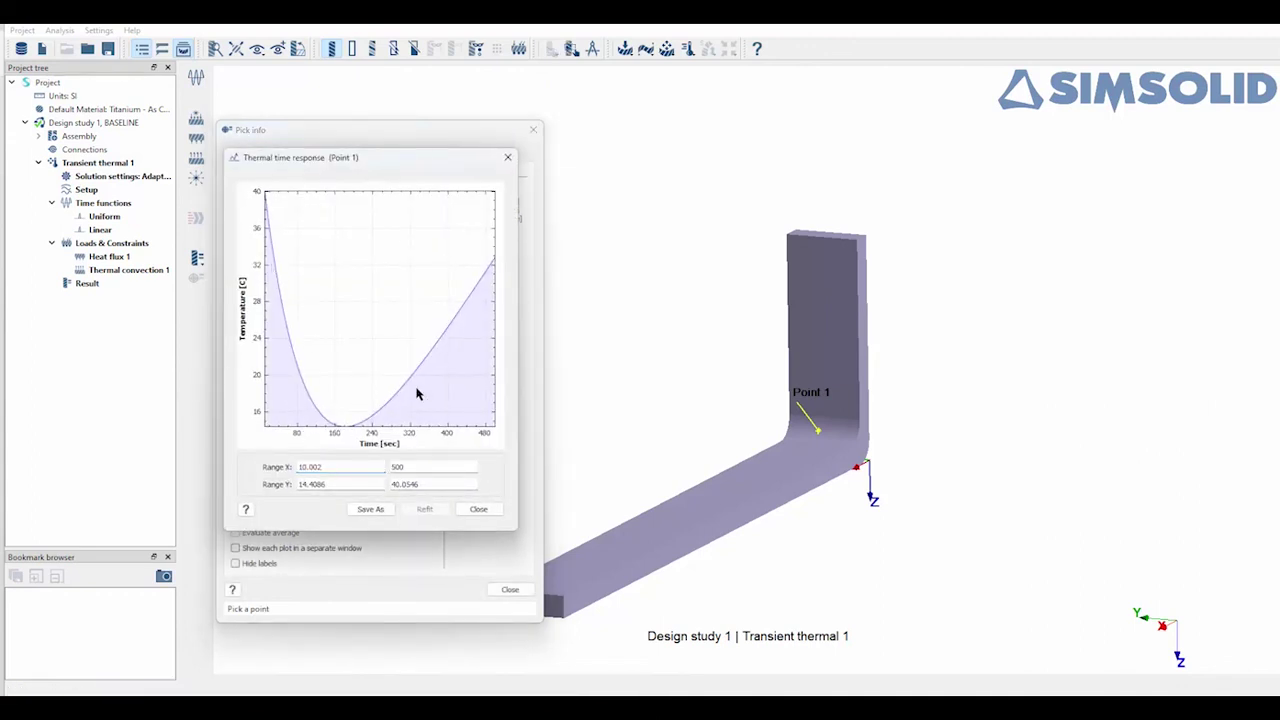
left_click(478, 510)
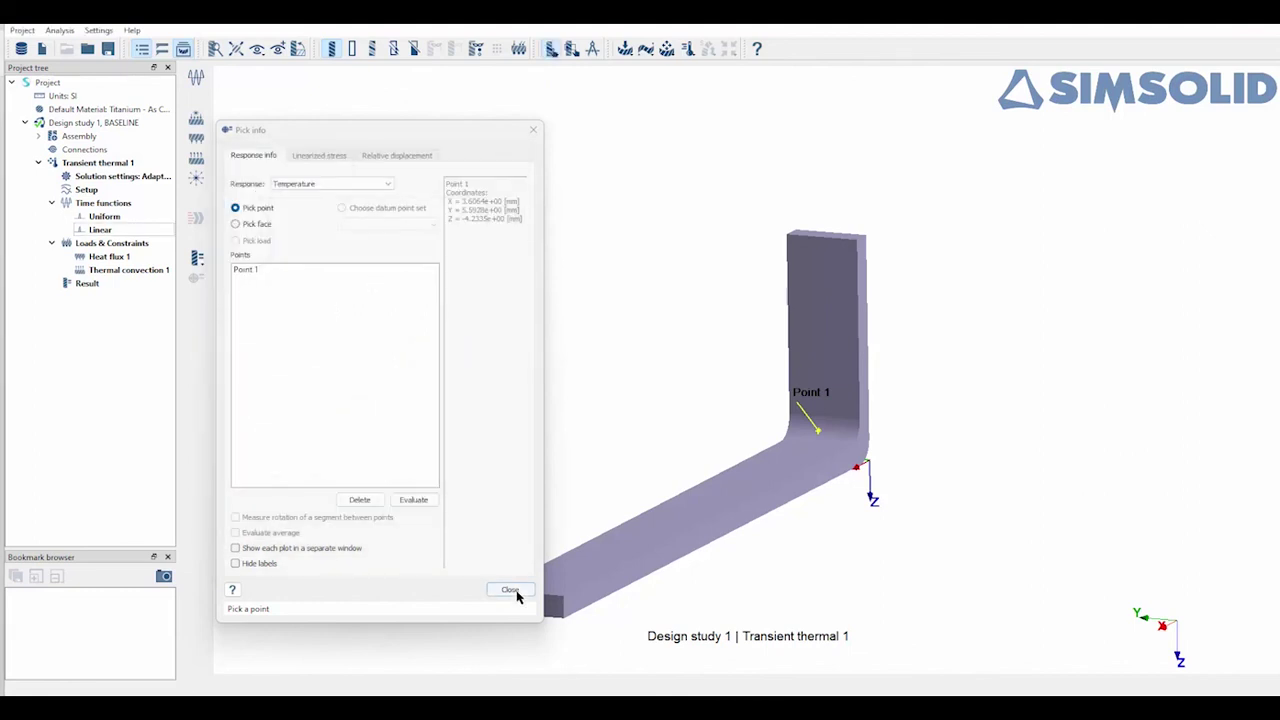